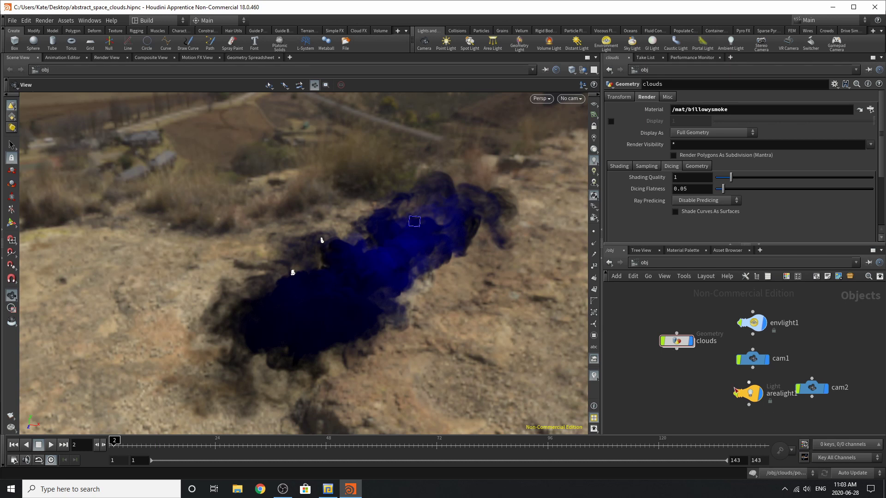
Move the arealight1 node slightly down and to the left in the /obj network
drag(735, 391, 702, 399)
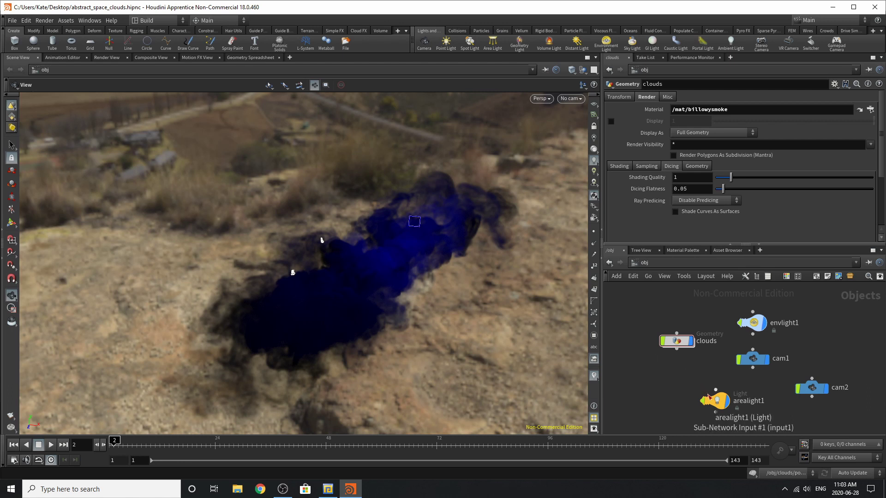
Inspect arealight1's Transform settings, then select envlight1
click(713, 400)
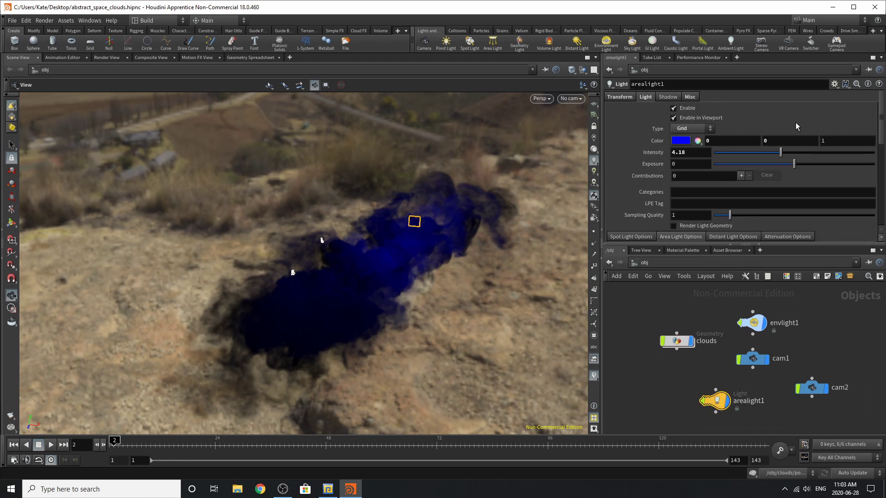
click(618, 97)
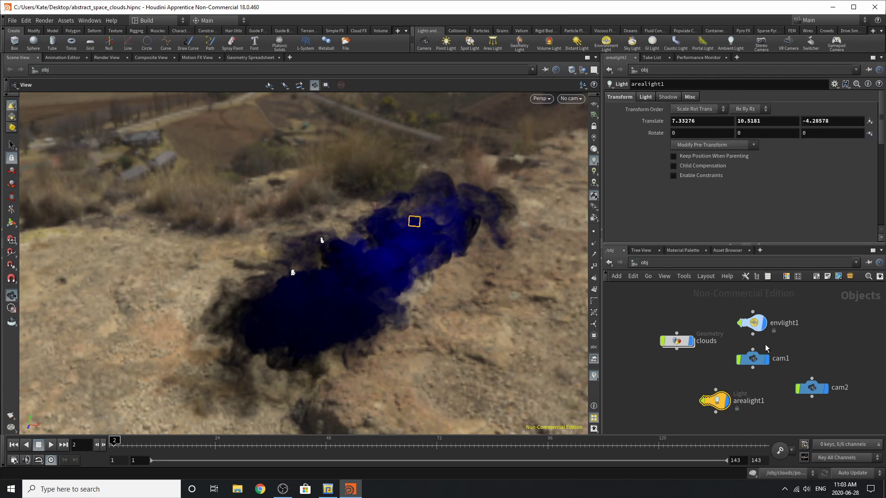
click(754, 324)
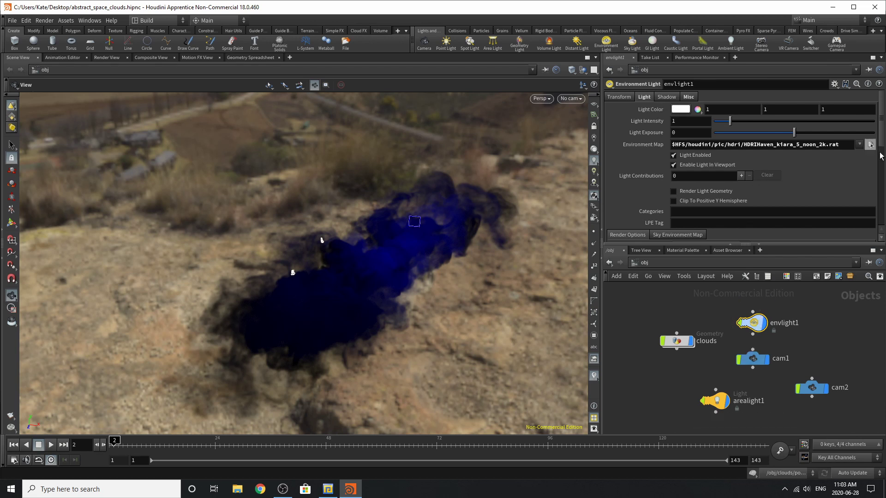
Keep kiara_5_noon_2k.rat as envlight1's environment map, nudge cam1, and select clouds
click(870, 145)
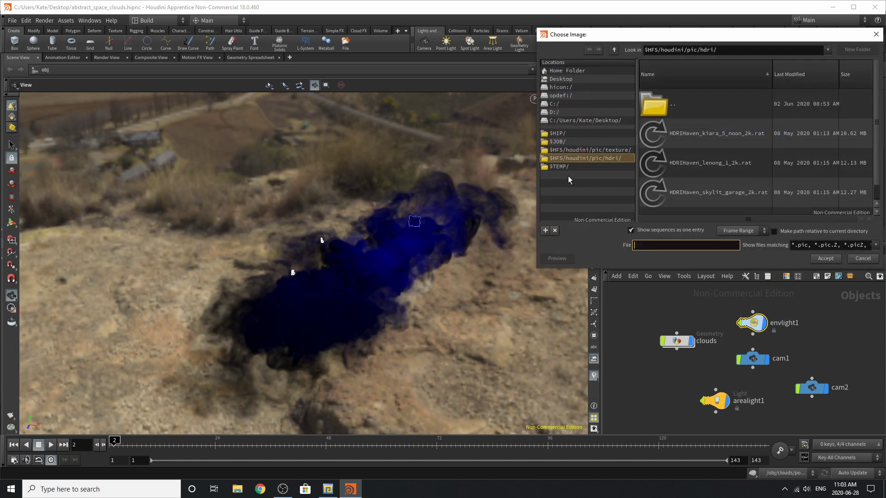
click(581, 159)
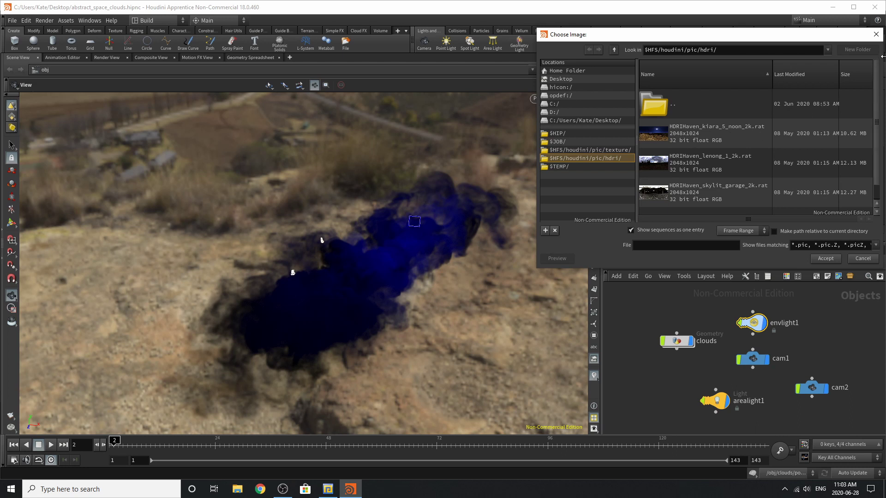
click(875, 34)
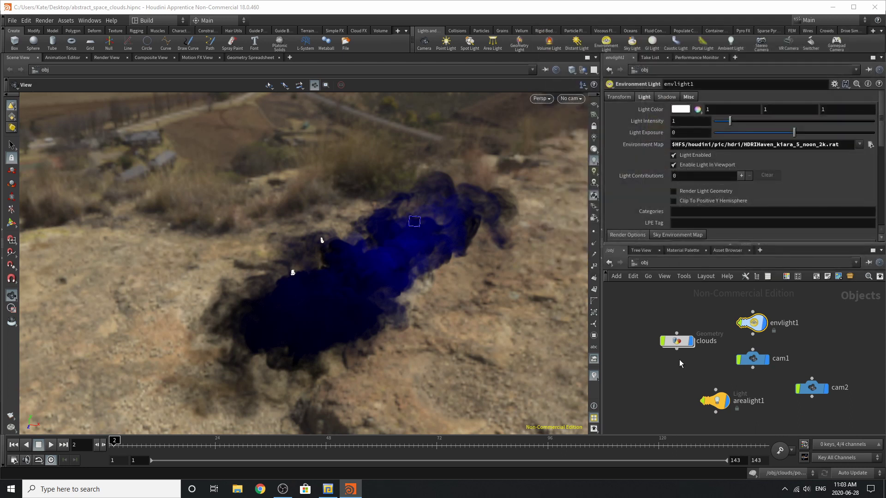
mouse_move(743, 361)
mouse_down()
mouse_move(772, 361)
mouse_move(748, 363)
mouse_up()
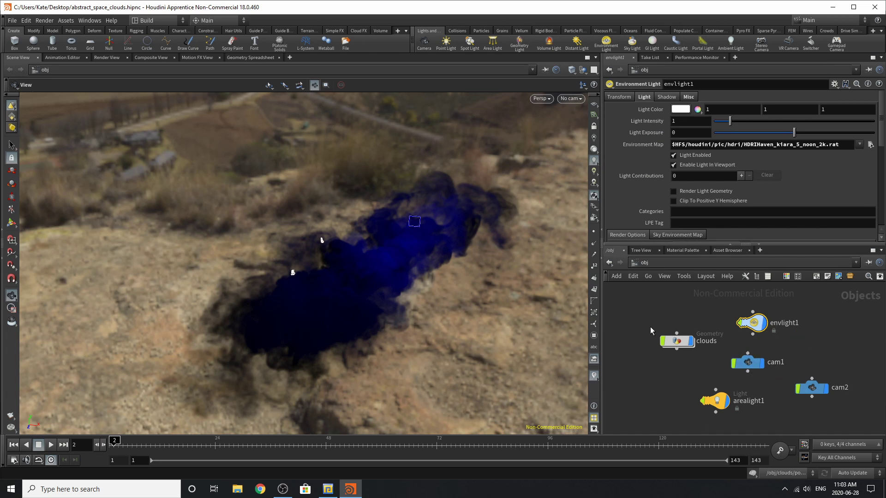
click(677, 343)
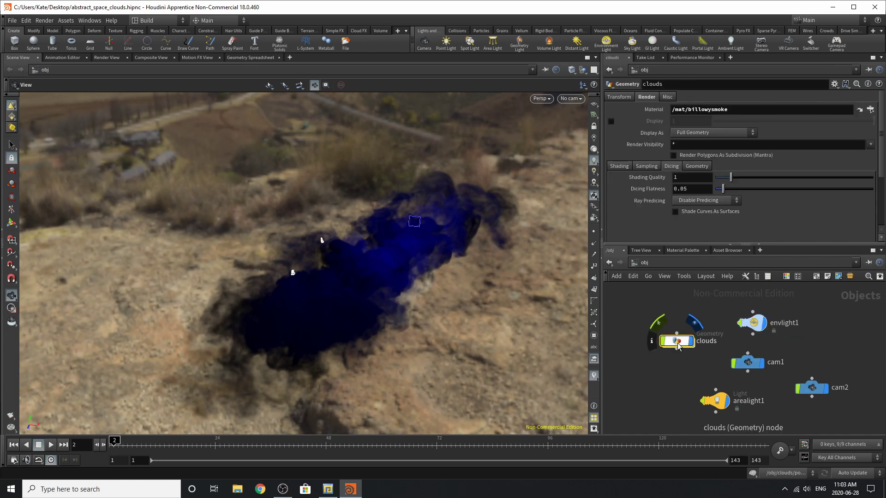
Inside clouds, display testgeometry_squab1 framed in the viewport with plain shading
double_click(677, 342)
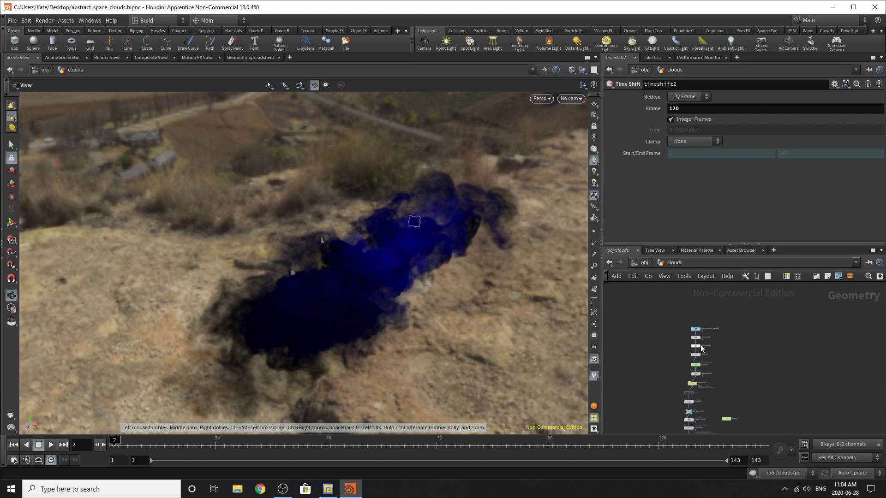
scroll(712, 329, up, 6)
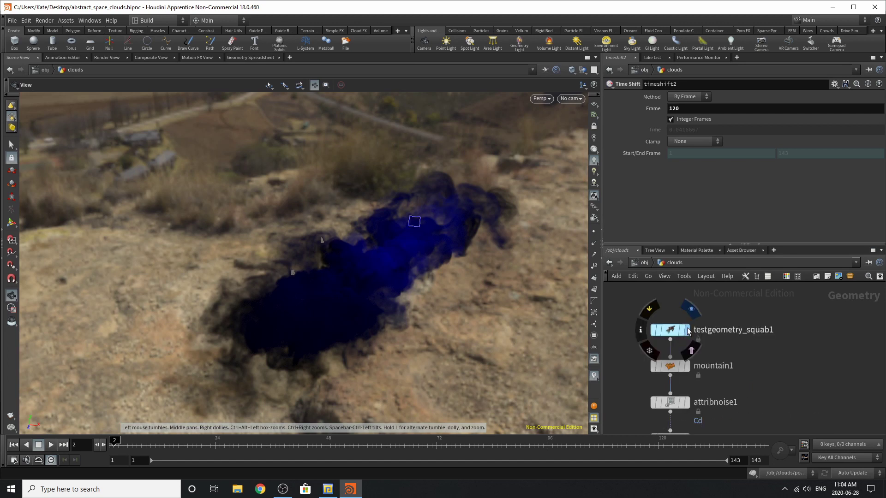
click(689, 331)
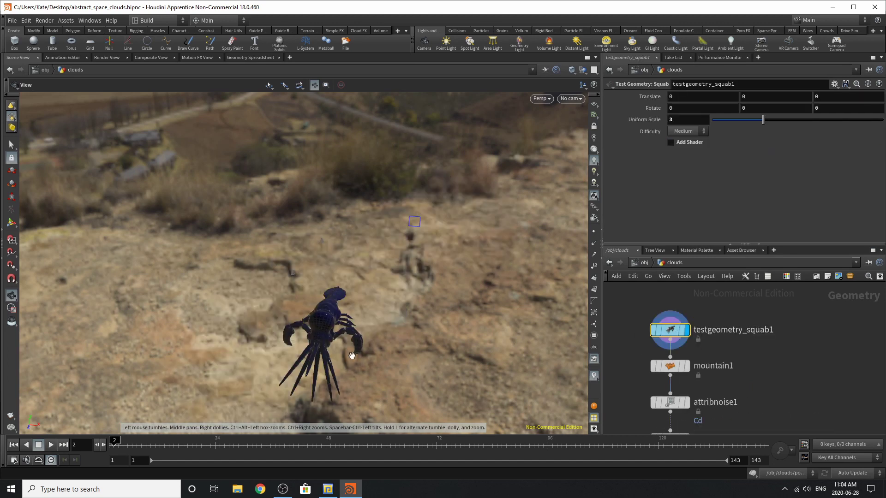
key(g)
click(596, 159)
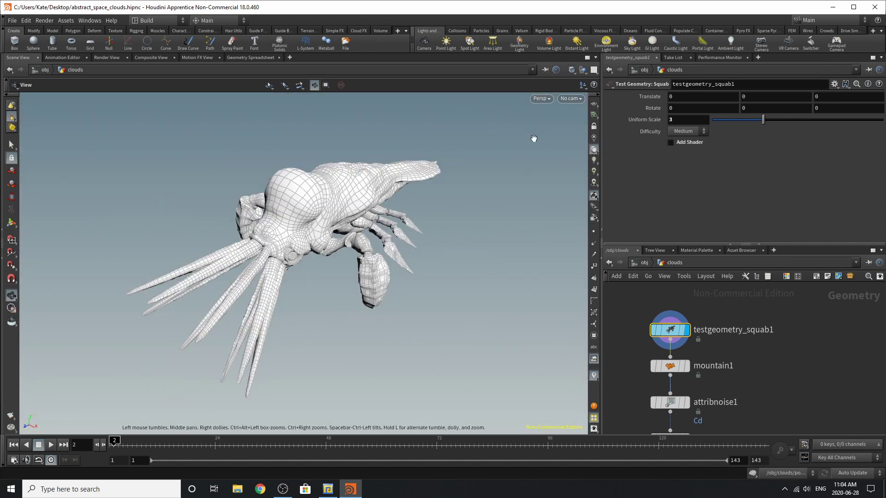
drag(533, 138, 511, 148)
Set the viewport background Color Scheme to Dark in Display Options
key(d)
click(429, 133)
click(277, 148)
click(275, 175)
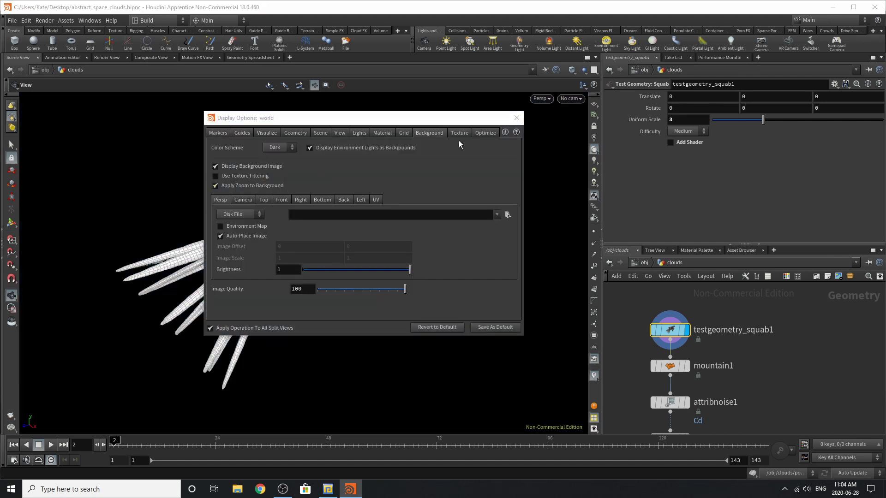
key(Escape)
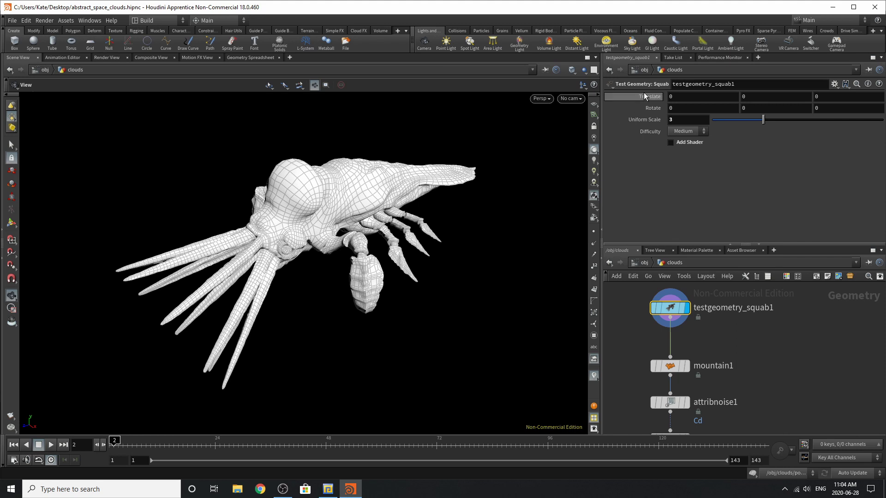
click(694, 143)
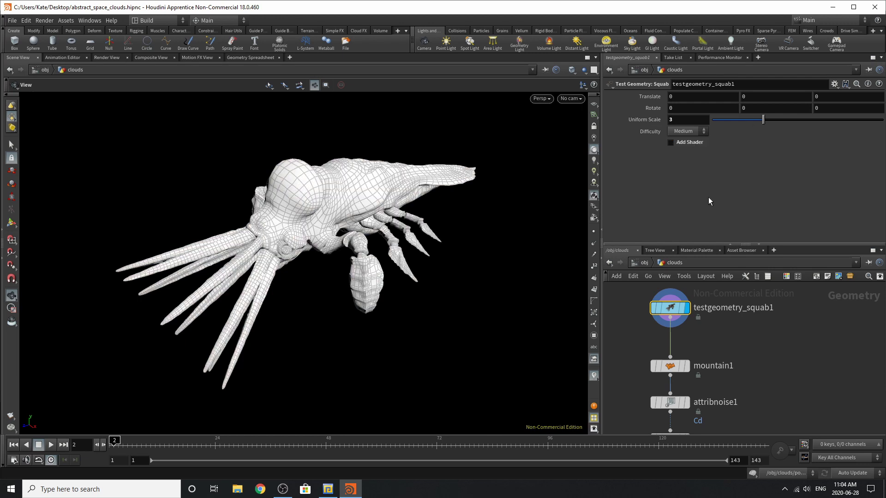
Display mountain1, then attribnoise1's Simplex Cd noise, scrubbing to frame 72 to watch it animate
click(685, 365)
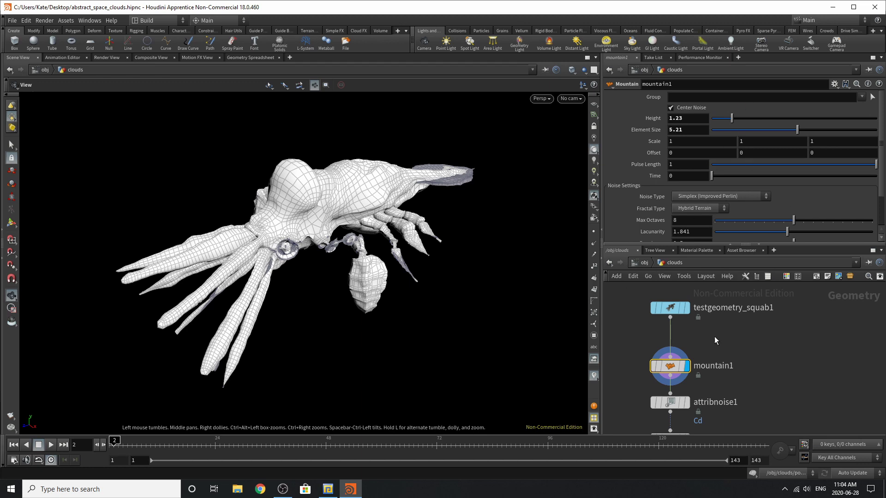
mouse_move(671, 405)
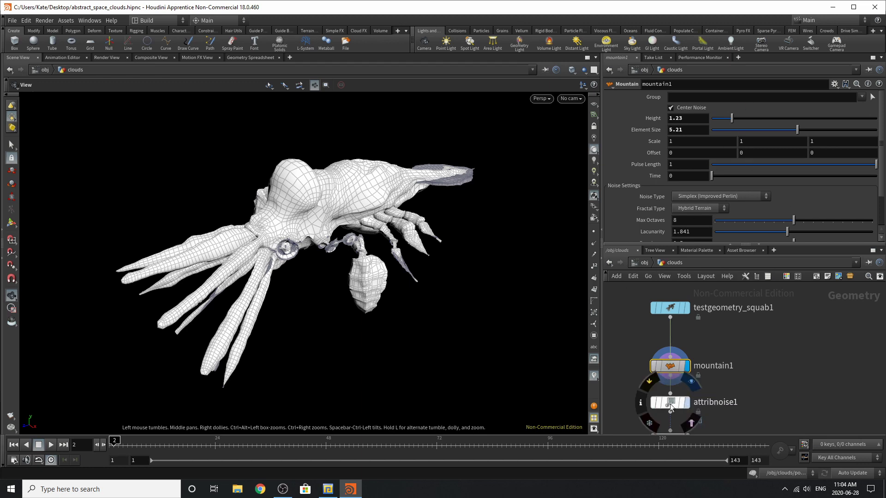
click(670, 404)
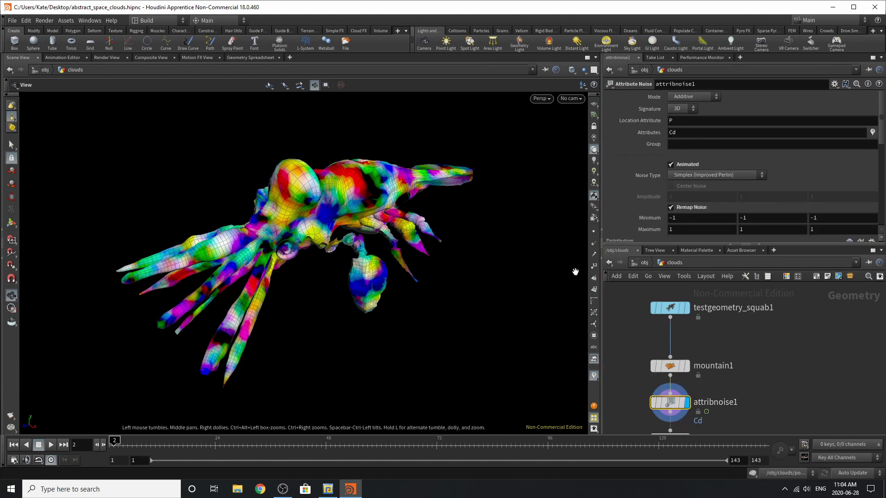
scroll(648, 163, down, 2)
scroll(652, 165, down, 3)
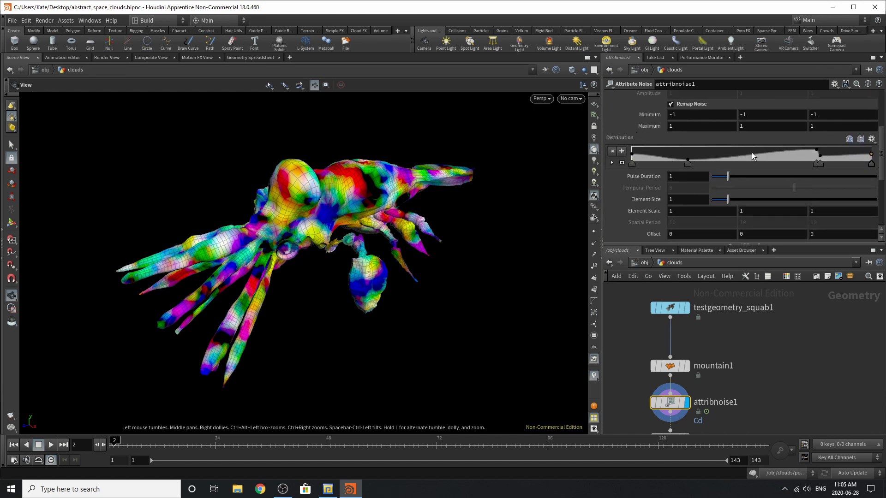
scroll(660, 198, up, 2)
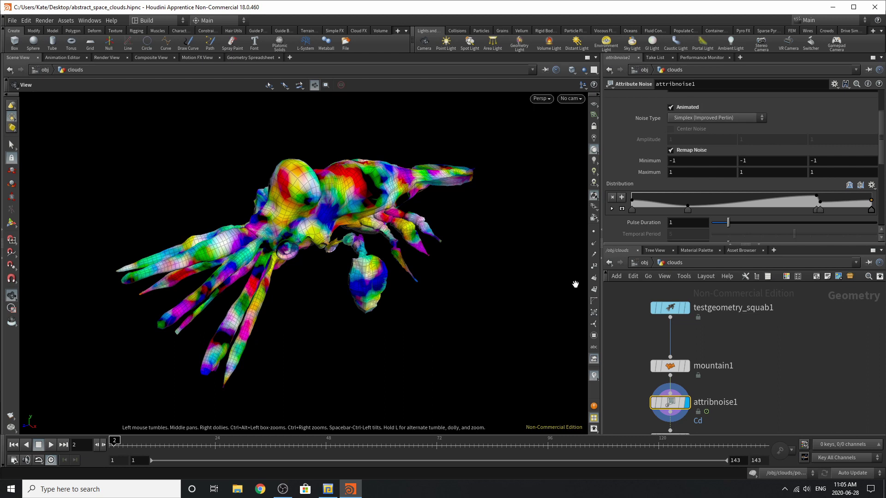
drag(331, 445, 436, 445)
Display scatter1's 5000 points across frames 115 and 31, then cook popnet's early frames
middle_drag(744, 335, 774, 251)
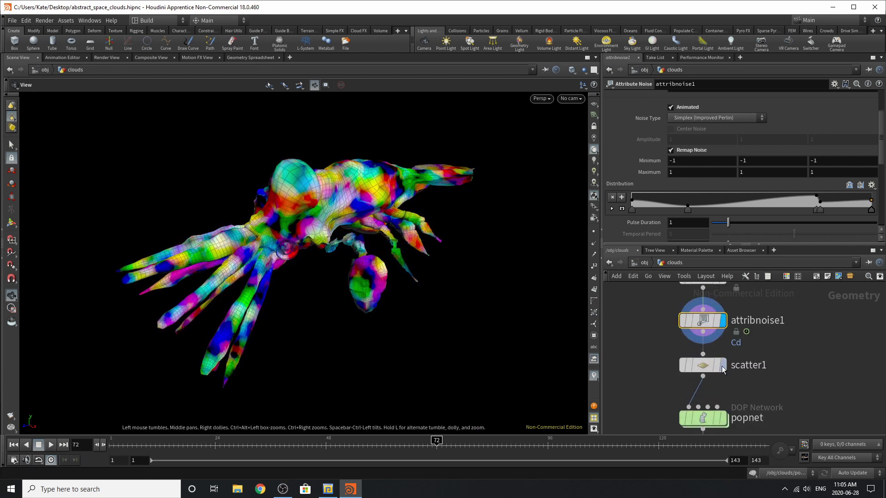
click(703, 367)
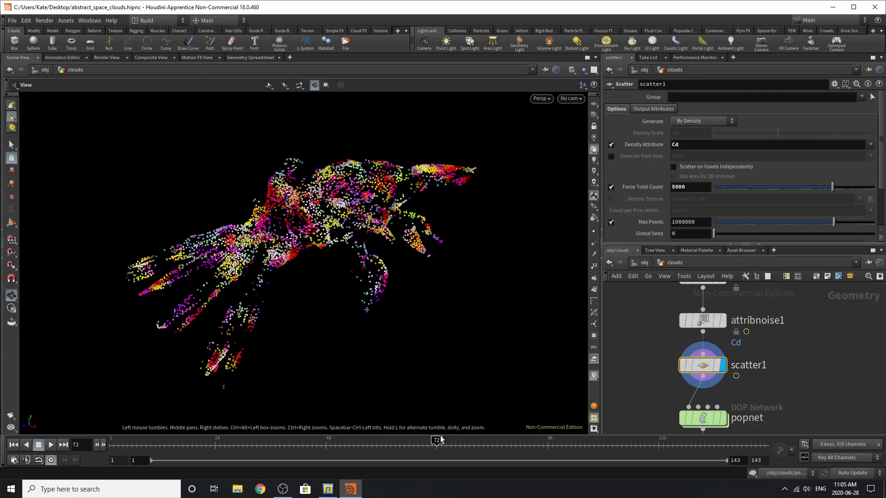
drag(436, 445, 635, 445)
drag(779, 449, 247, 444)
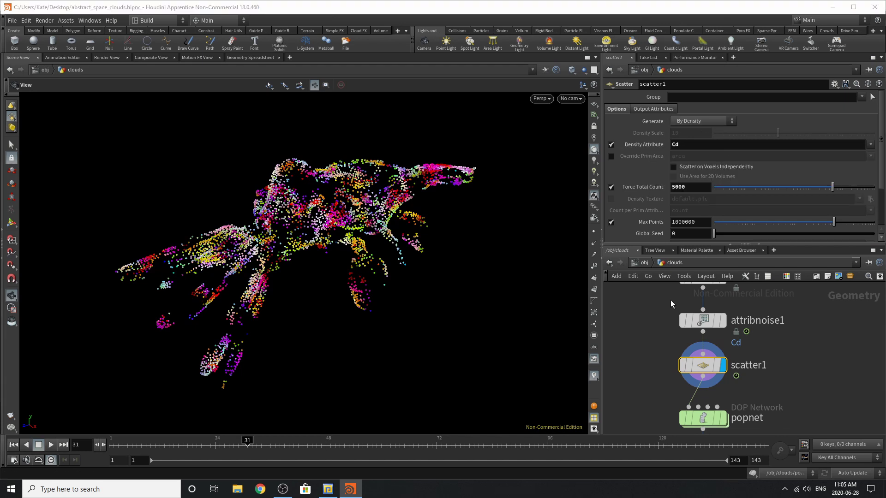
mouse_move(722, 422)
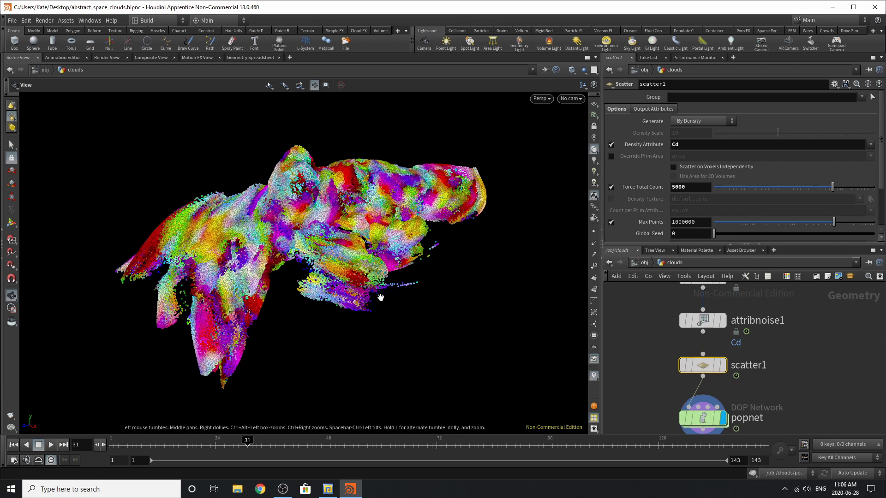
drag(113, 445, 174, 454)
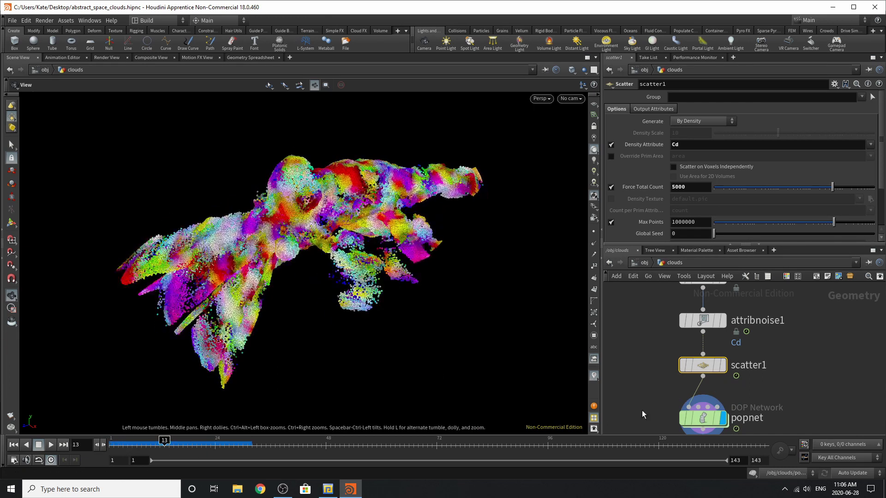
Check popnet's simulation timing, then dive inside and tidy its node layout
click(694, 425)
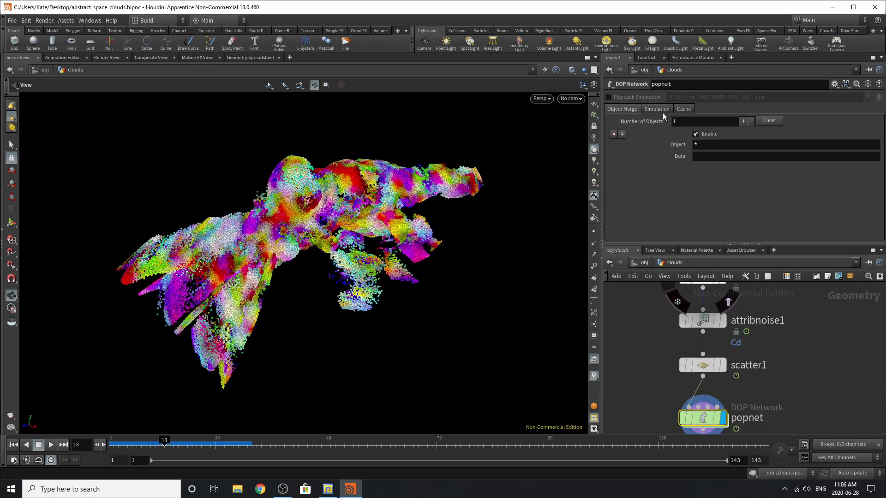
click(656, 109)
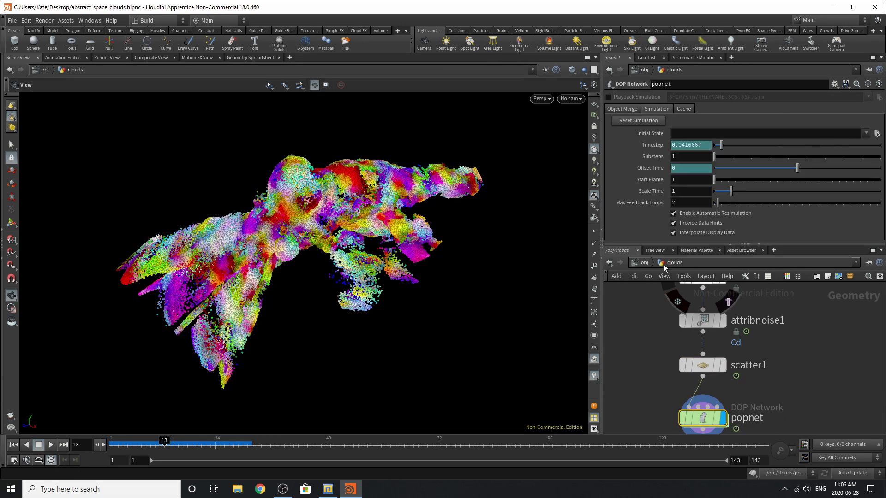
double_click(702, 429)
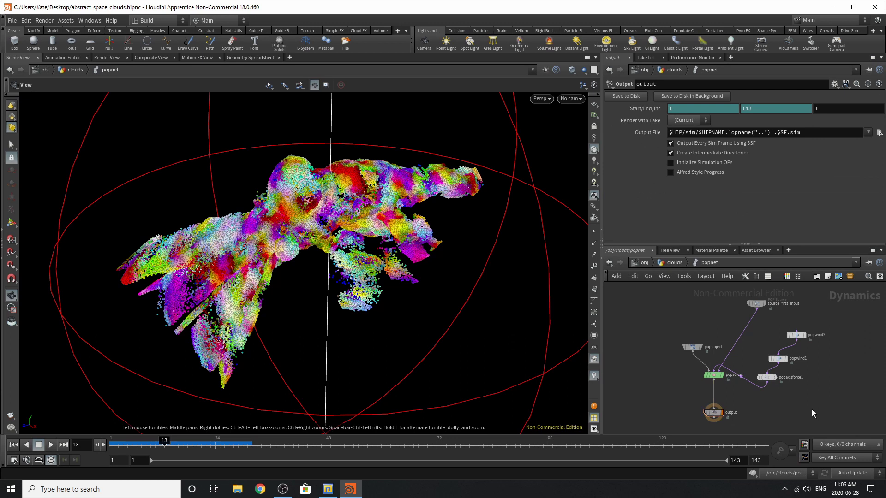
key(l)
scroll(756, 362, up, 4)
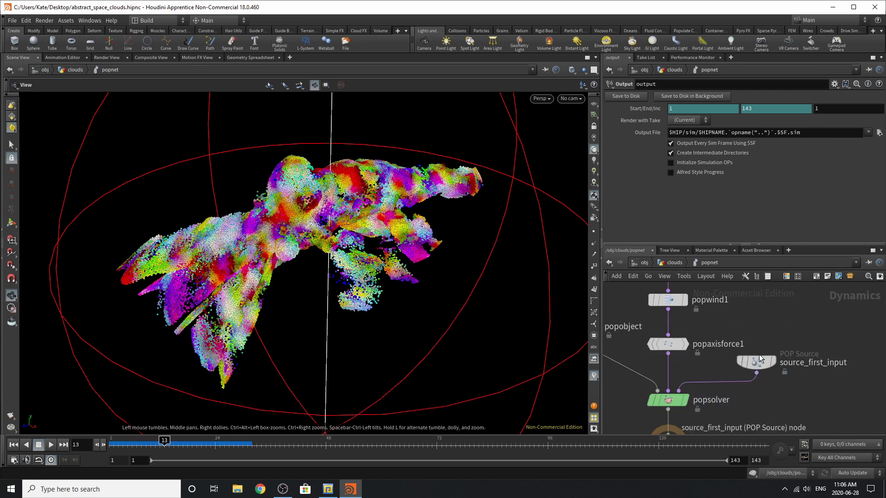
Show source_first_input's Birth settings (Impulse Activation $F<34) and advance to frame 24
click(758, 359)
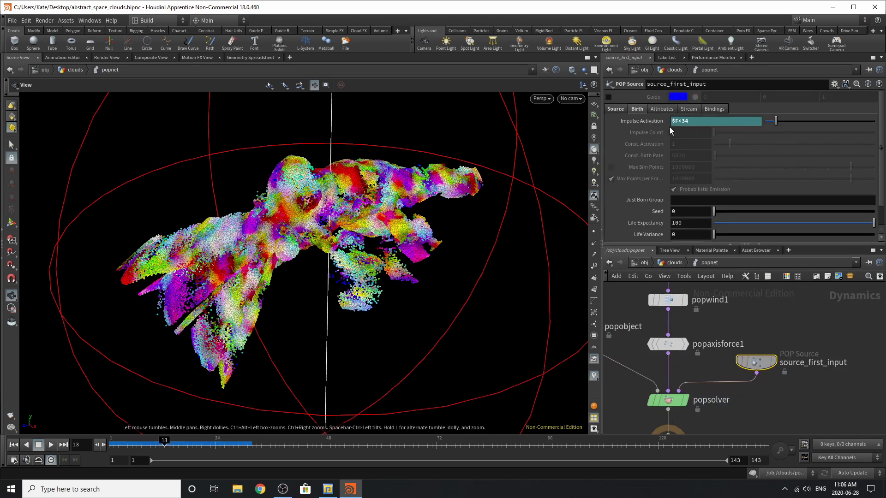
click(615, 109)
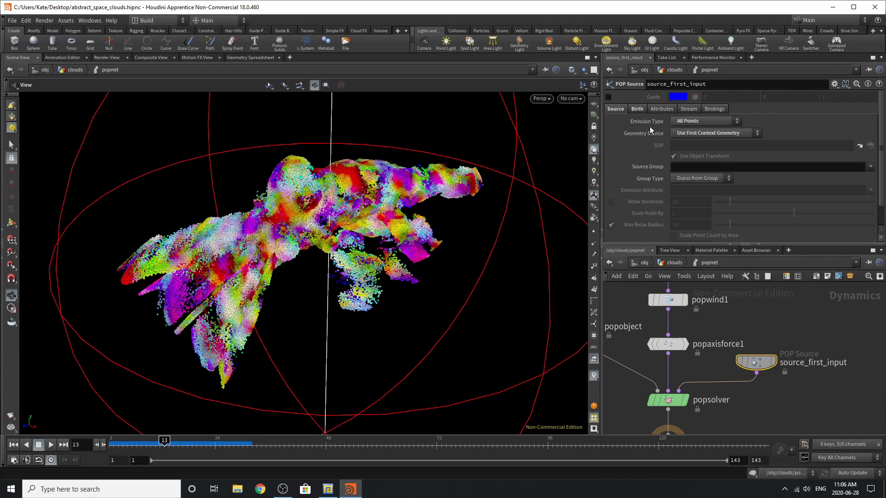
click(637, 109)
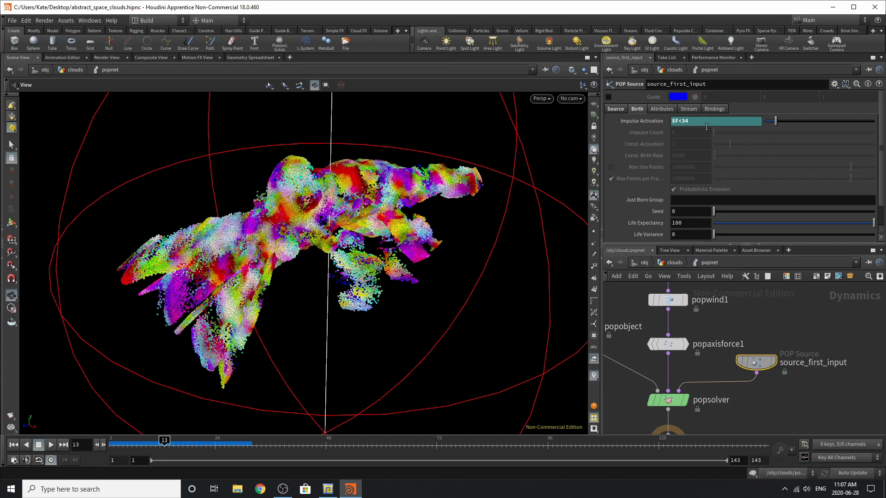
mouse_move(199, 441)
mouse_down()
mouse_move(247, 439)
mouse_move(157, 441)
mouse_move(215, 441)
mouse_up()
Review the noise settings of popwind2 and popwind1
scroll(733, 392, down, 3)
scroll(709, 318, up, 2)
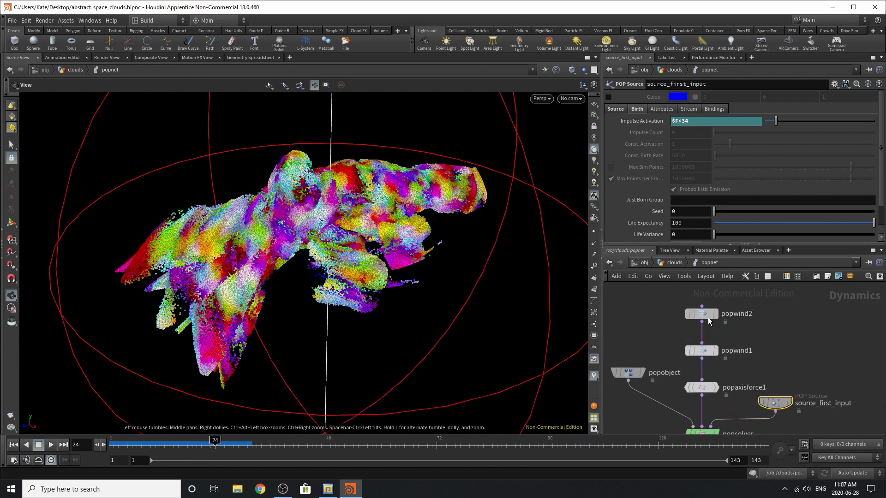
click(709, 318)
scroll(691, 204, down, 2)
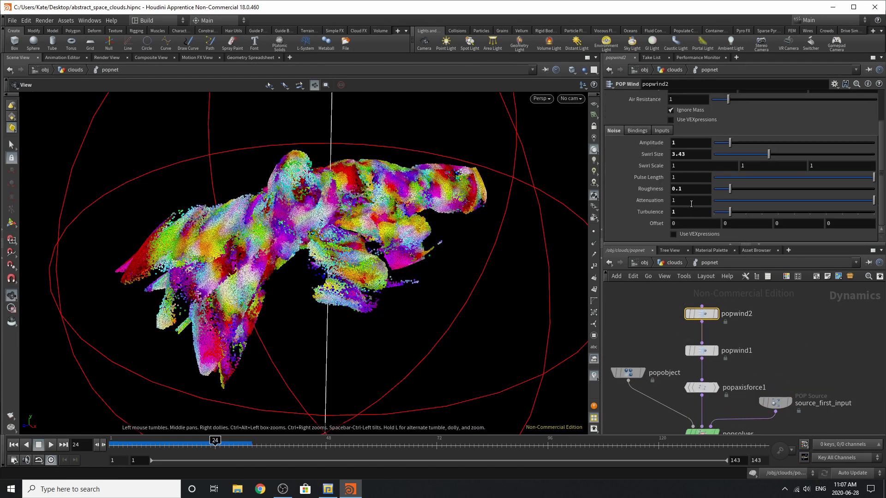
click(702, 355)
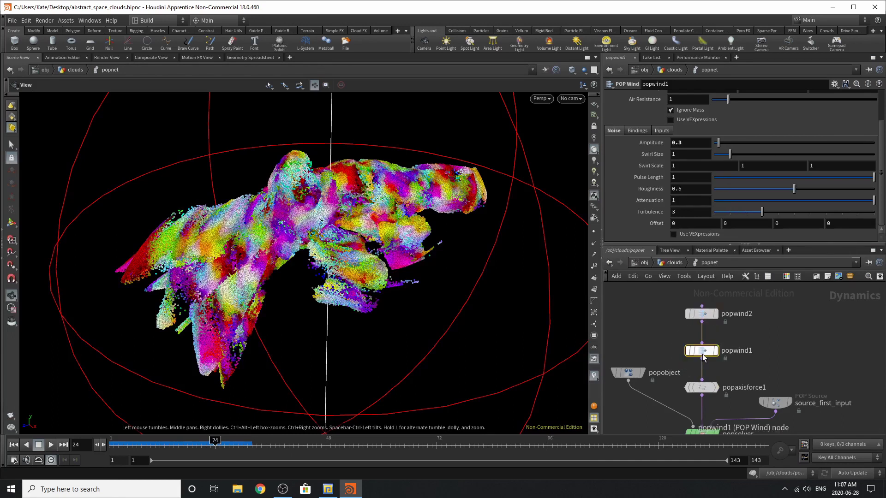
scroll(701, 198, up, 2)
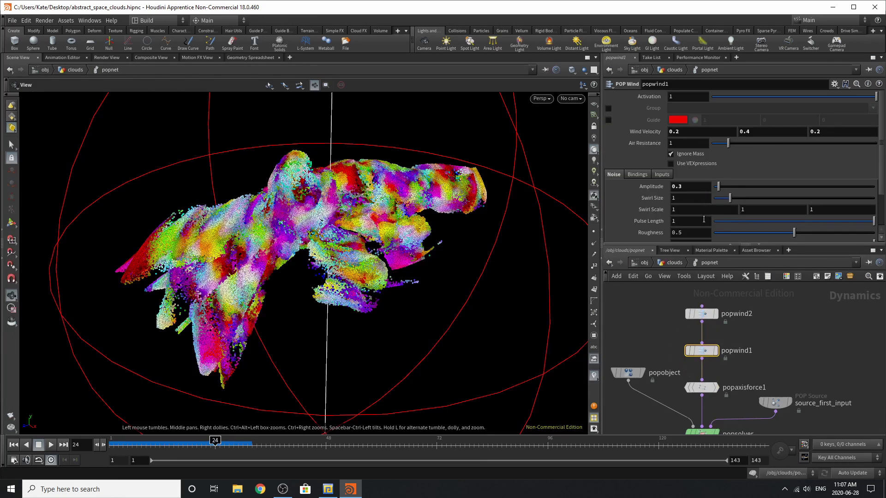
scroll(704, 220, down, 2)
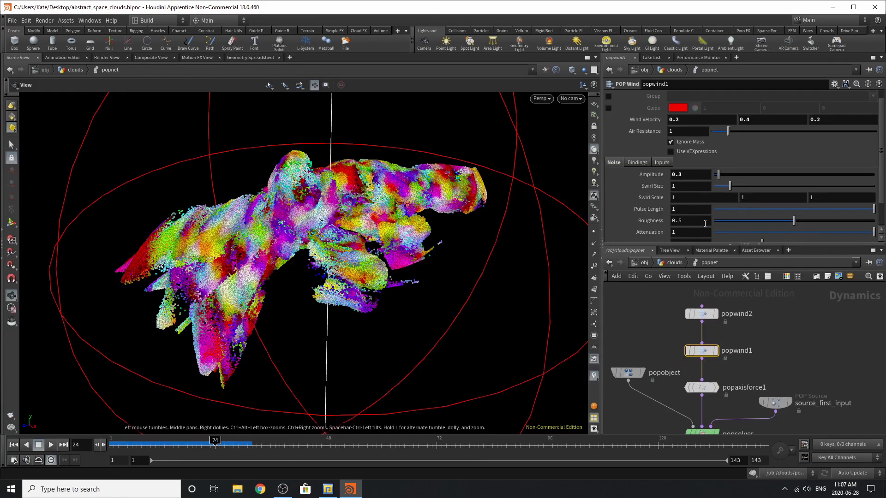
Clean popaxisforce1's Lift Speed to 0.7 and check its Sphere shape, radius 10, height 10
click(702, 387)
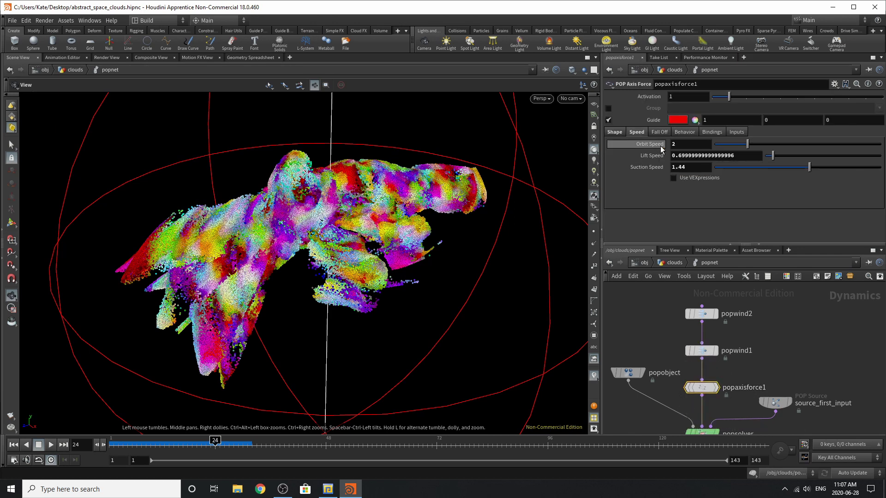
ctrl+middle_click(664, 161)
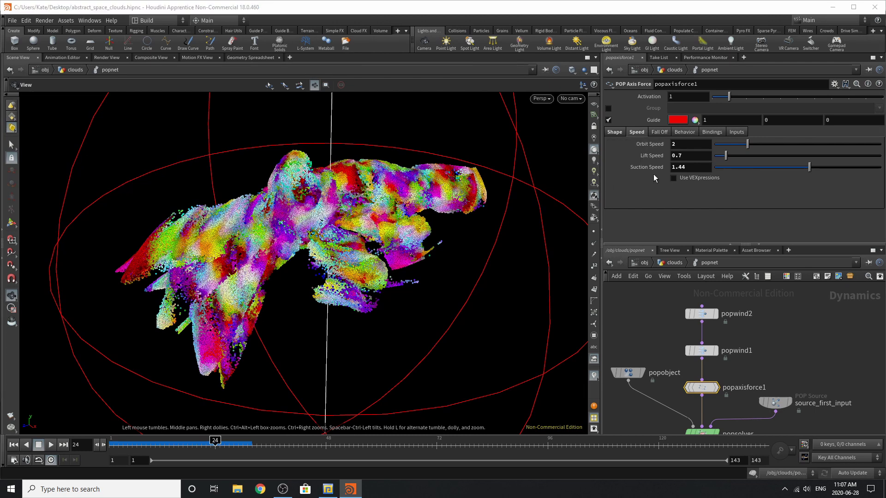
click(614, 133)
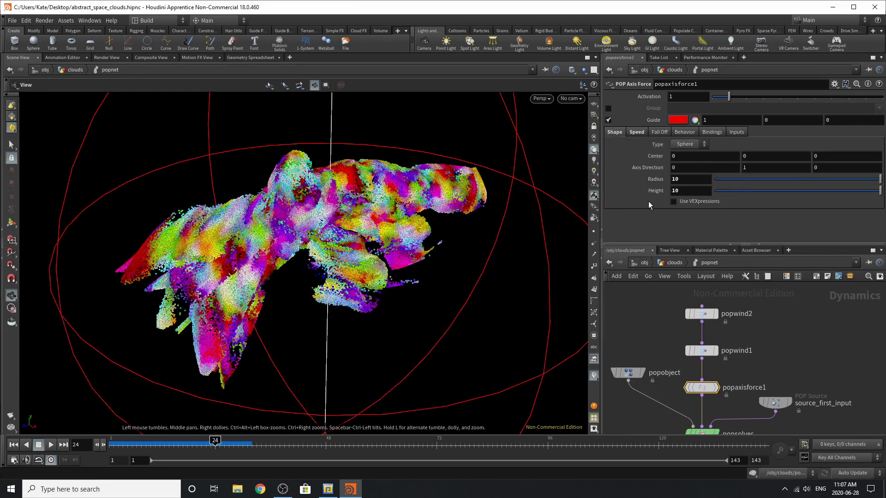
scroll(671, 413, down, 5)
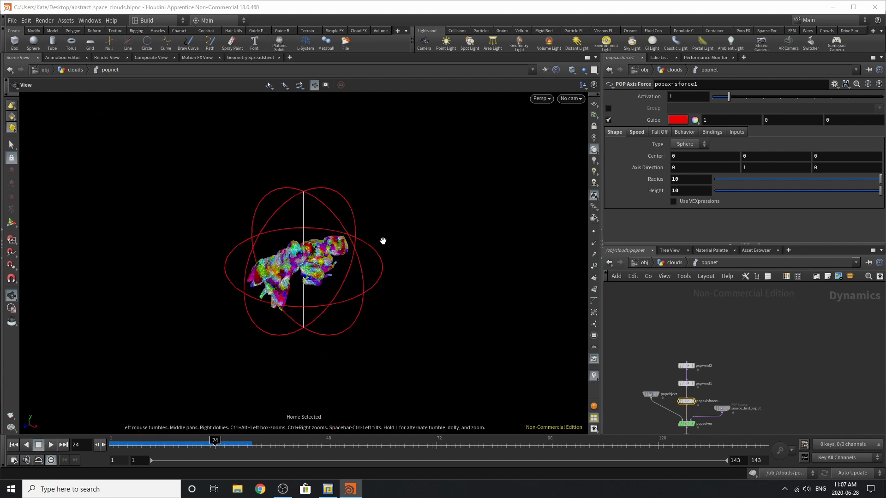
drag(325, 287, 306, 307)
scroll(306, 307, up, 3)
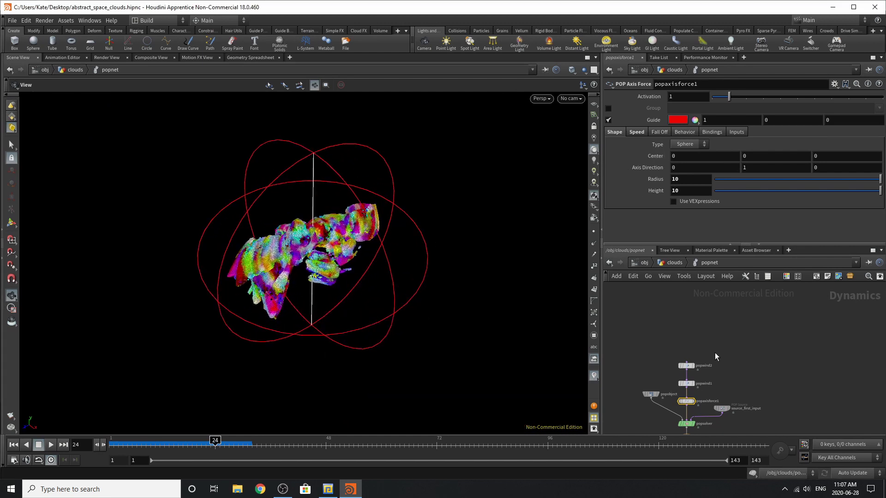
middle_drag(709, 352, 722, 264)
scroll(704, 386, up, 3)
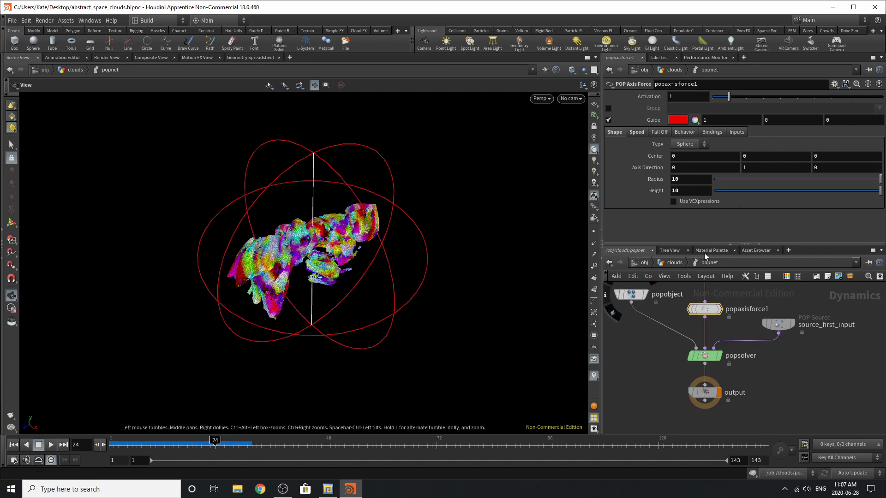
Return to /obj/clouds and inspect attribdelete1, which keeps only the v attribute
click(676, 264)
scroll(704, 416, down, 4)
scroll(698, 389, up, 5)
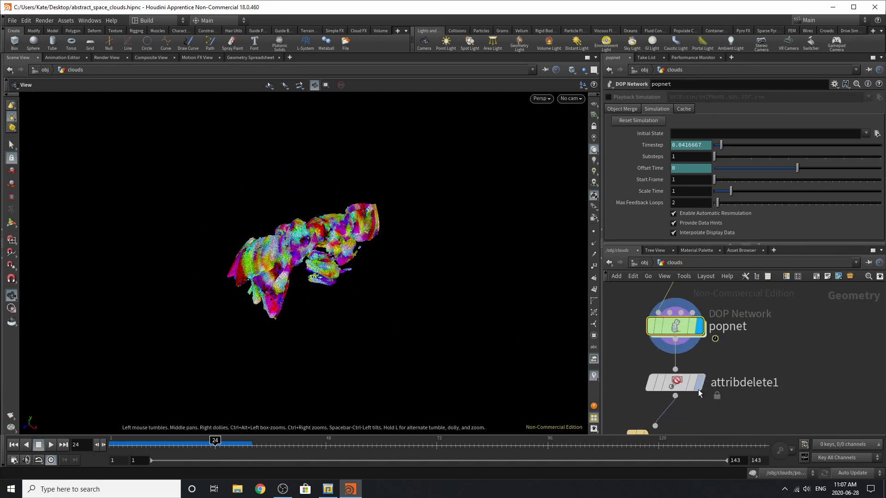
click(675, 385)
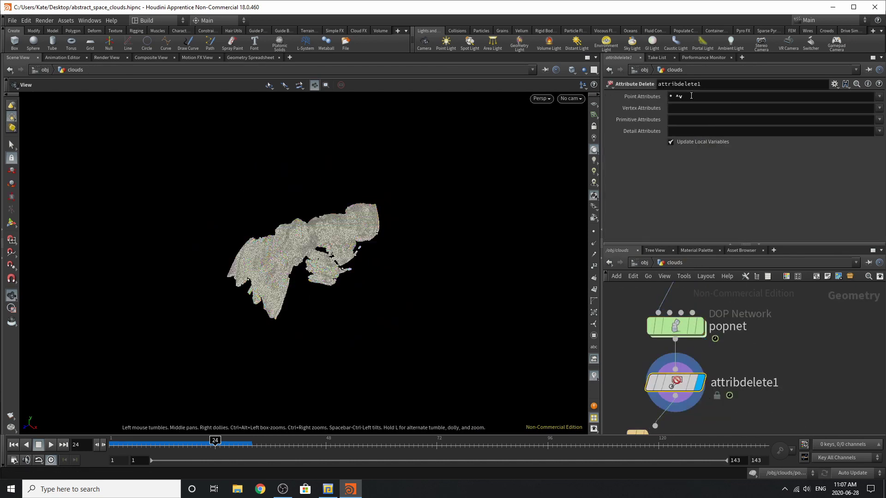
Inspect filecache1 reading $HIP/geo/PARTICLES.$F.bgeo and scrub through its cached frames 1–143
middle_drag(696, 336, 734, 251)
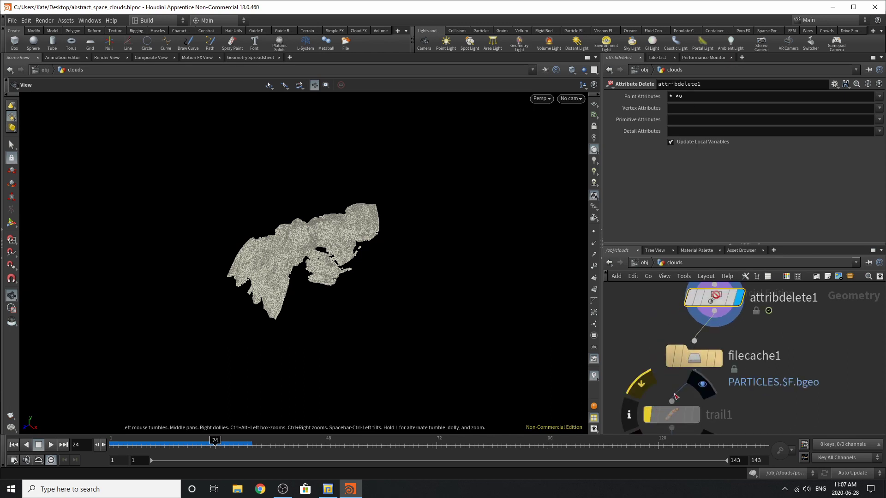
click(683, 355)
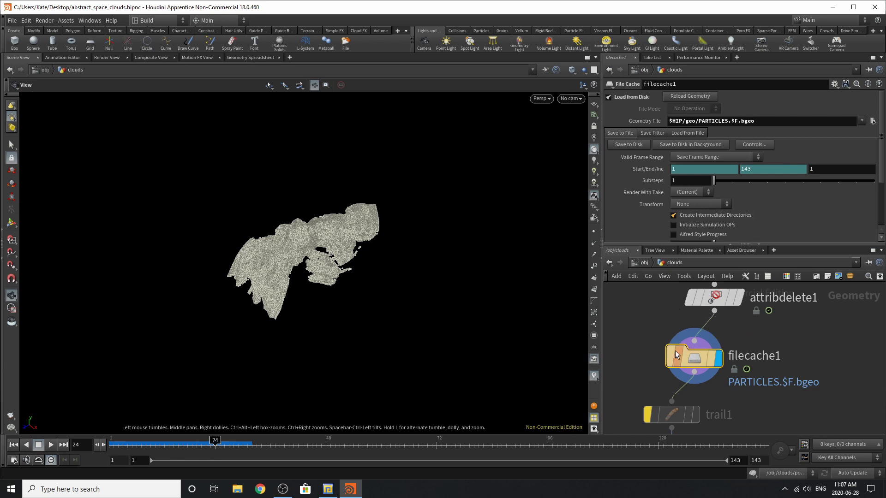
drag(216, 442, 862, 446)
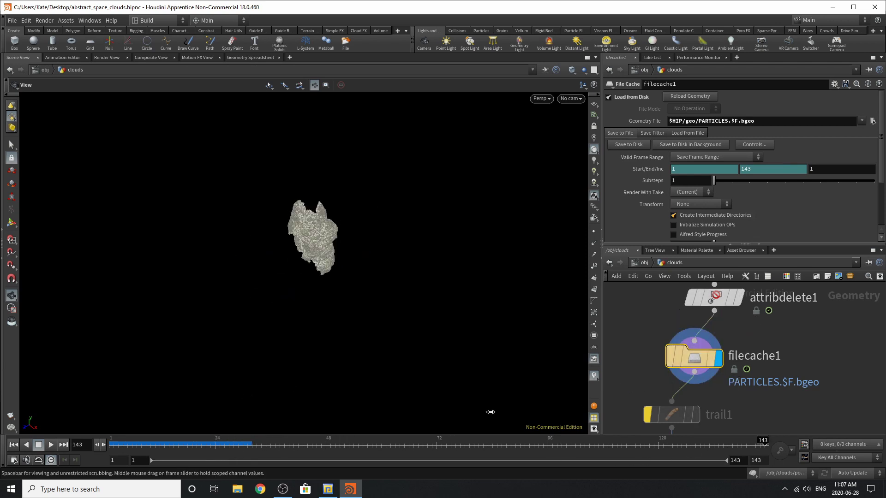
drag(452, 416, 261, 429)
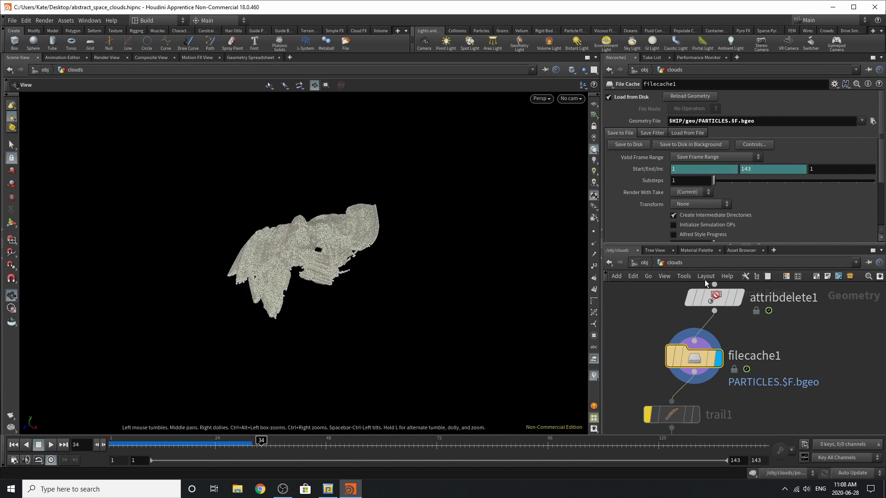
Display timeshift1's particles frozen at frame 76, orbit them, then select the Particles_Out null
scroll(705, 287, down, 4)
click(699, 343)
click(690, 349)
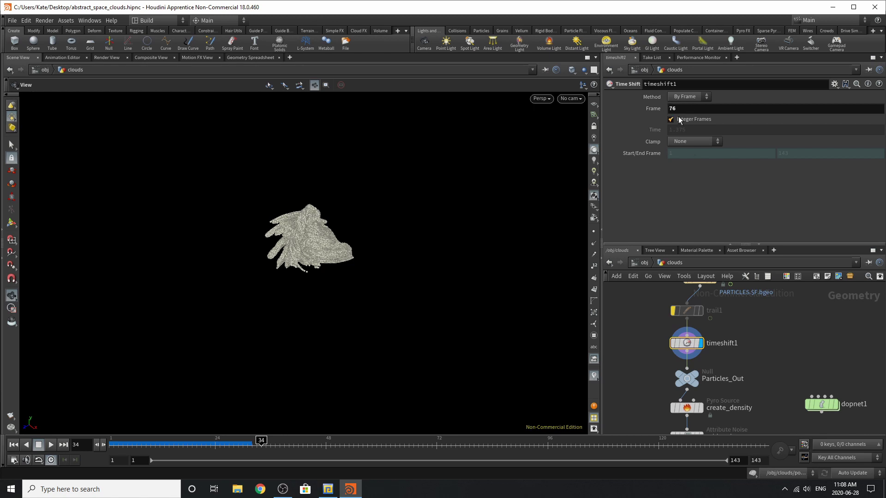
drag(297, 256, 331, 229)
scroll(330, 229, up, 5)
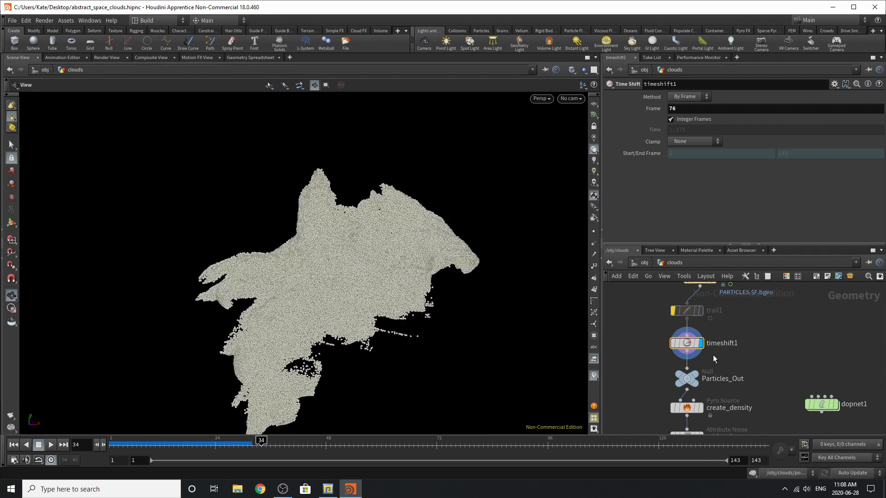
click(686, 378)
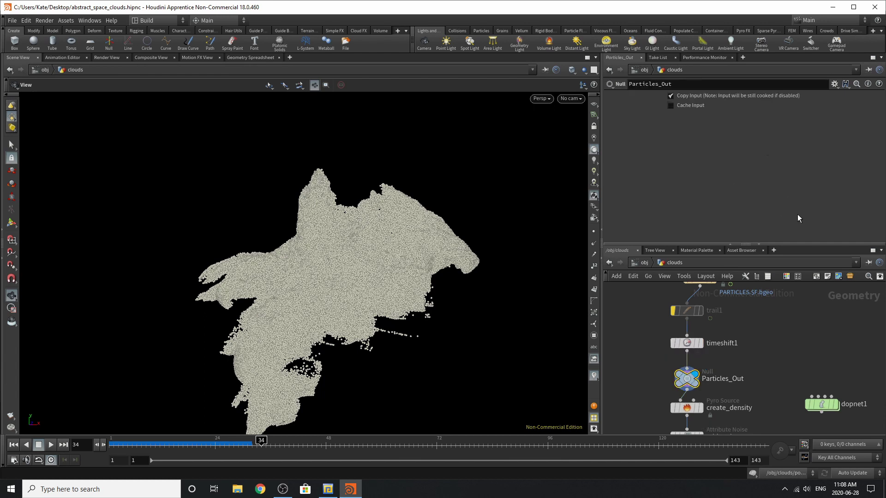
scroll(743, 339, down, 4)
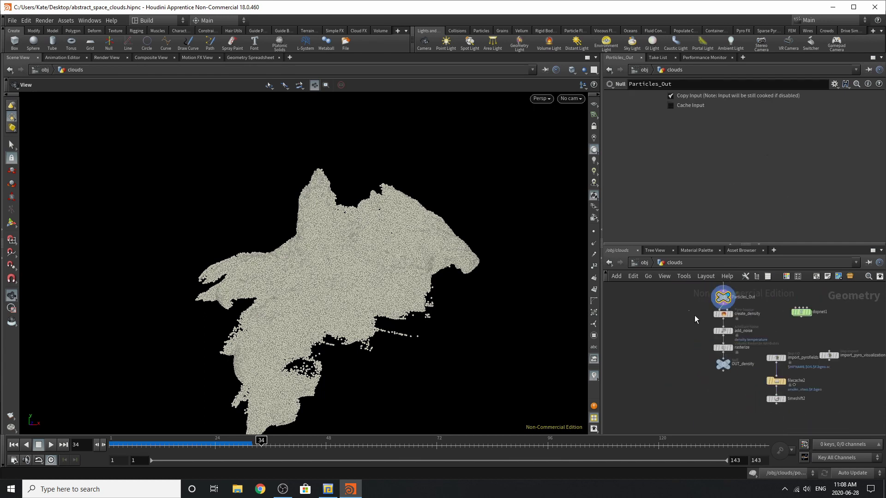
Shift the create_density chain and import nodes left, placing dopnet1 beside import_pyrofields
drag(710, 330, 733, 369)
drag(719, 316, 663, 348)
drag(751, 342, 805, 405)
drag(776, 357, 718, 378)
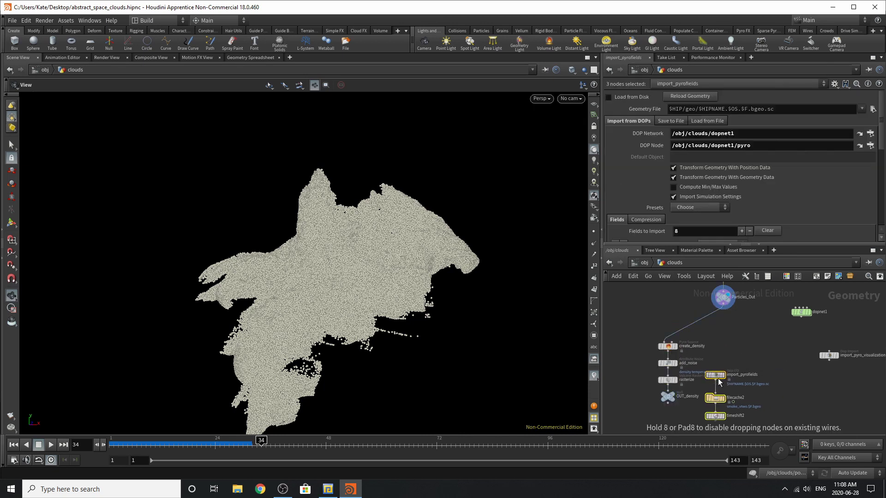
drag(797, 374, 768, 400)
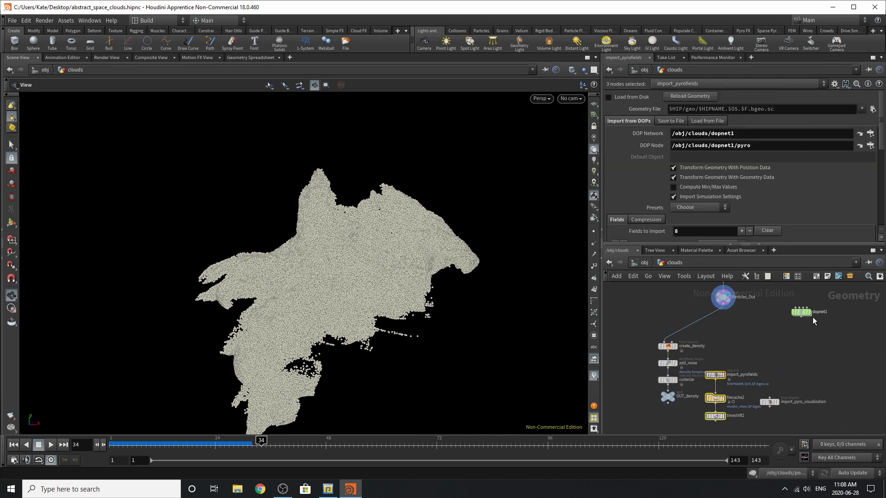
drag(802, 314, 775, 374)
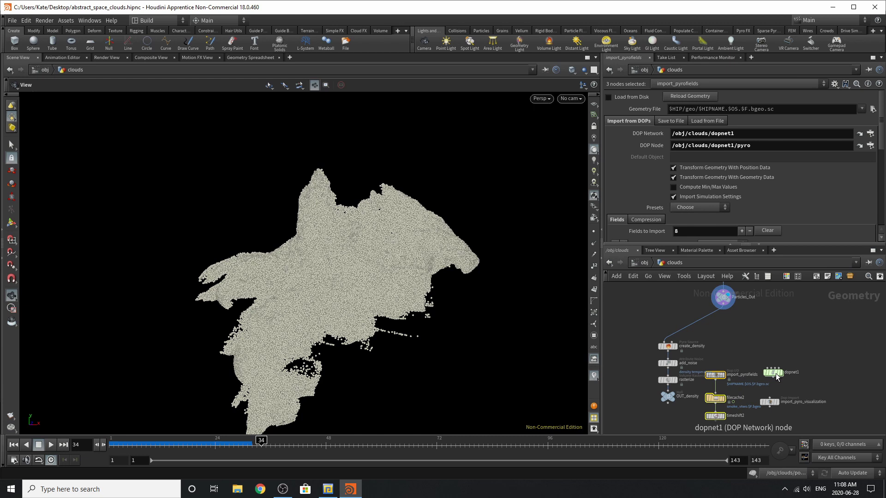
Move the nine pyro-chain nodes further down below Particles_Out
scroll(724, 329, down, 2)
drag(798, 401, 680, 361)
click(784, 351)
middle_drag(757, 279, 737, 331)
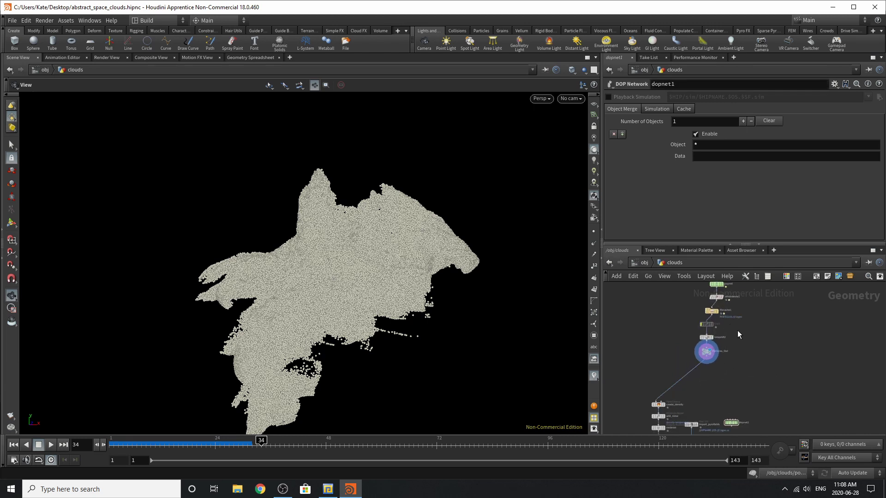
scroll(737, 330, up, 2)
Create a new DOP Network node, dopnet2, beside Particles_Out and step inside it
scroll(705, 336, down, 1)
scroll(749, 361, up, 3)
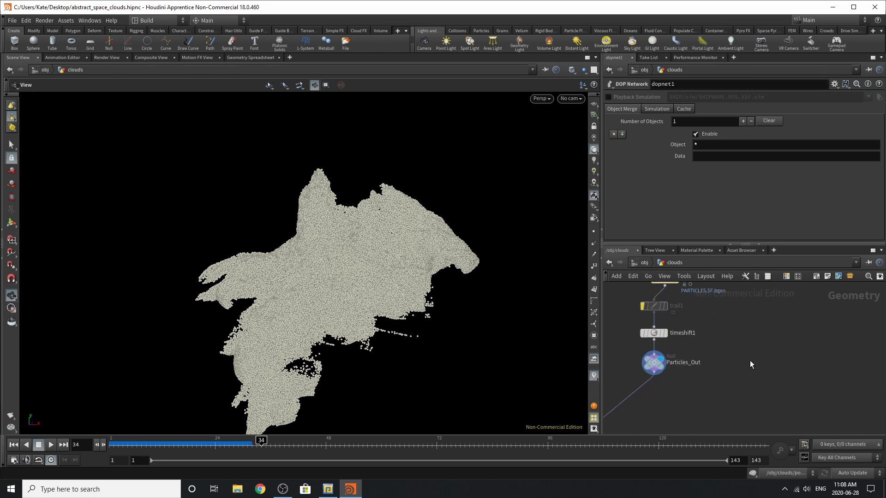
key(Tab)
text(dop)
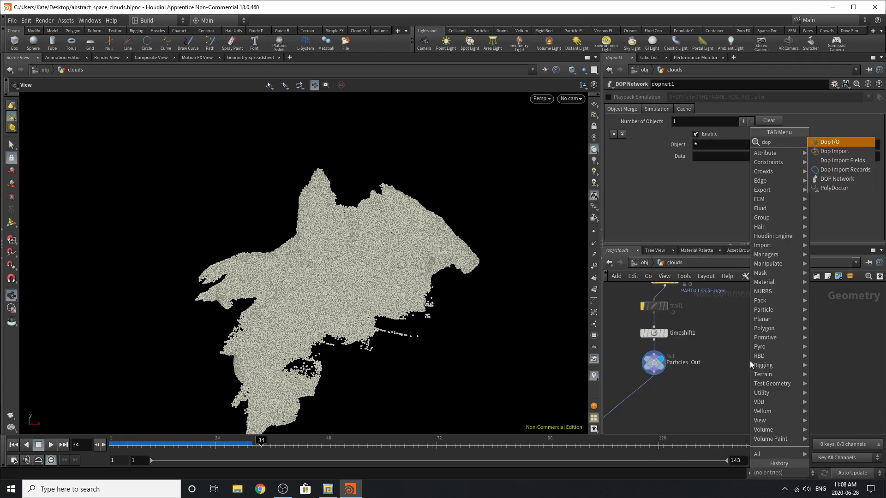
click(830, 179)
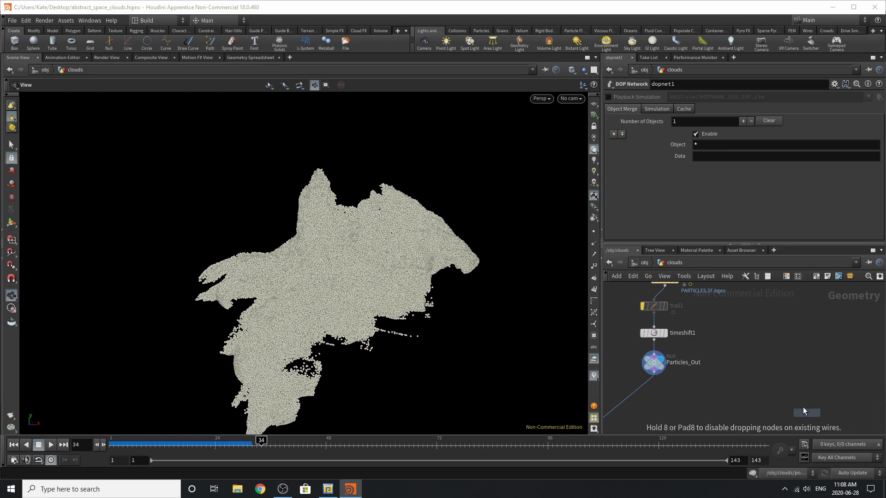
click(759, 368)
double_click(759, 368)
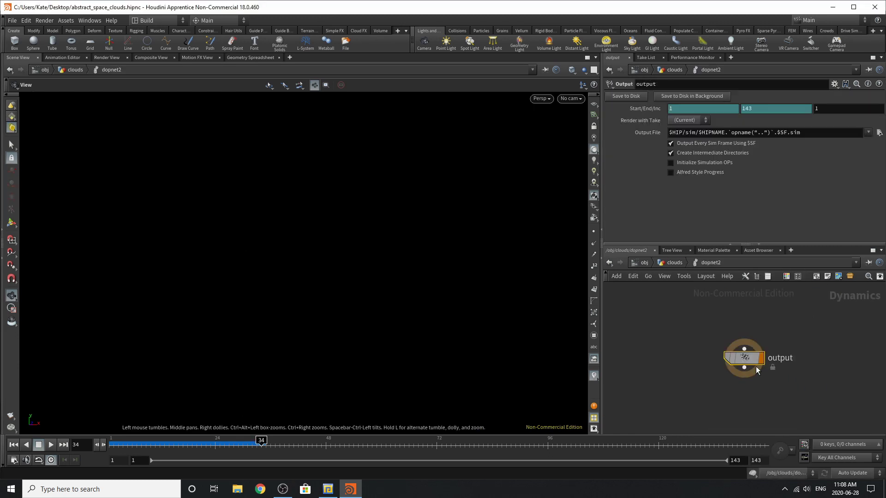
Return to the clouds network and re-enter dopnet2 to view its output node
click(658, 264)
click(655, 362)
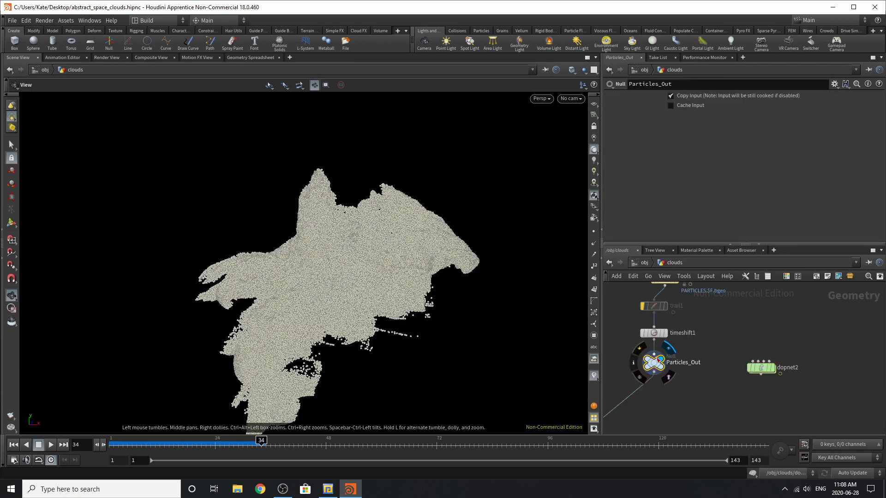
click(758, 367)
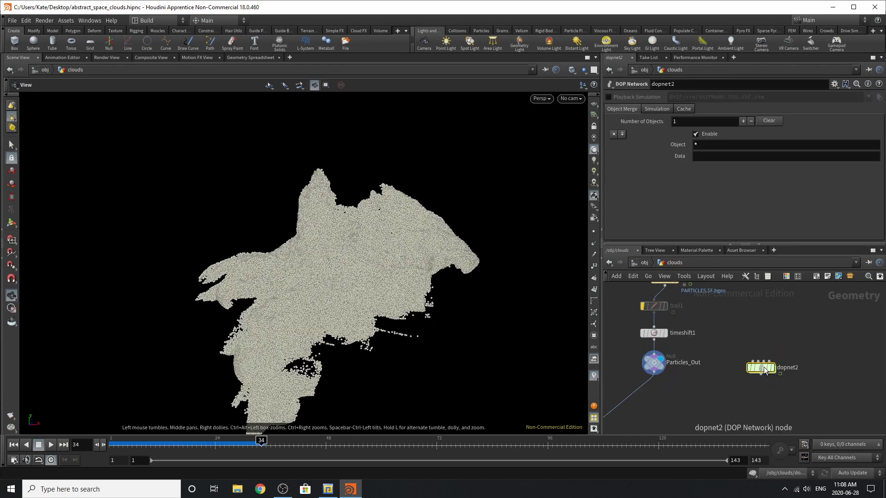
double_click(761, 368)
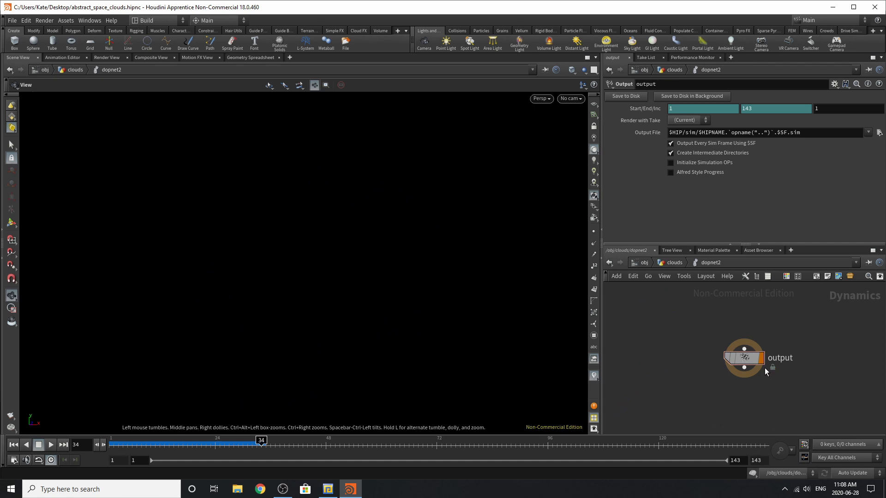
Apply the Pyro FX Billowy Smoke tool to the clouds object at object level
click(642, 263)
click(744, 31)
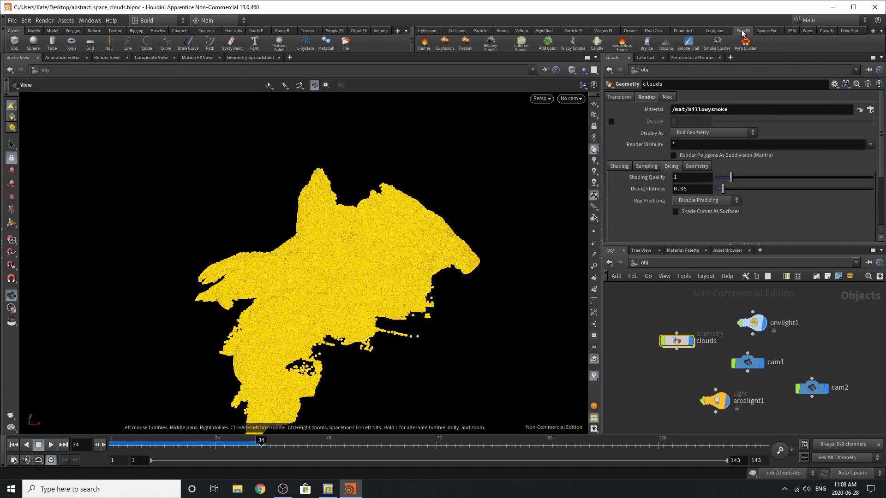
click(489, 43)
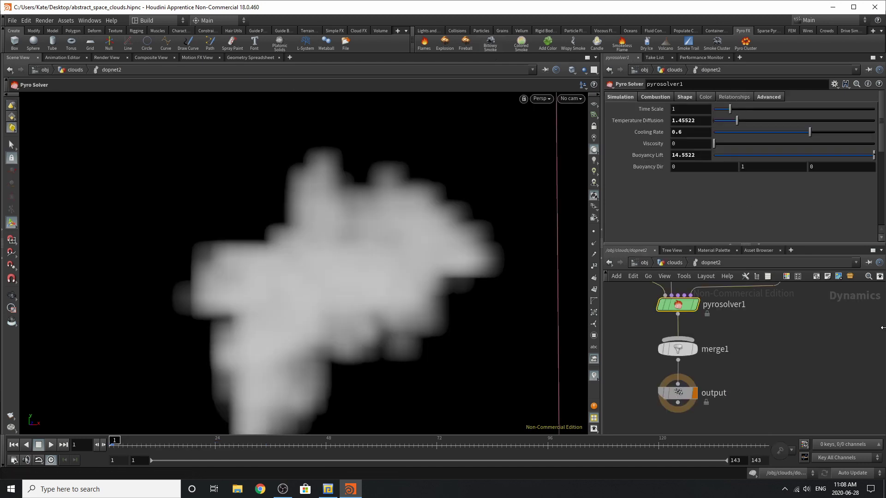
Back in the clouds network, move dopnet2 slightly lower
click(676, 264)
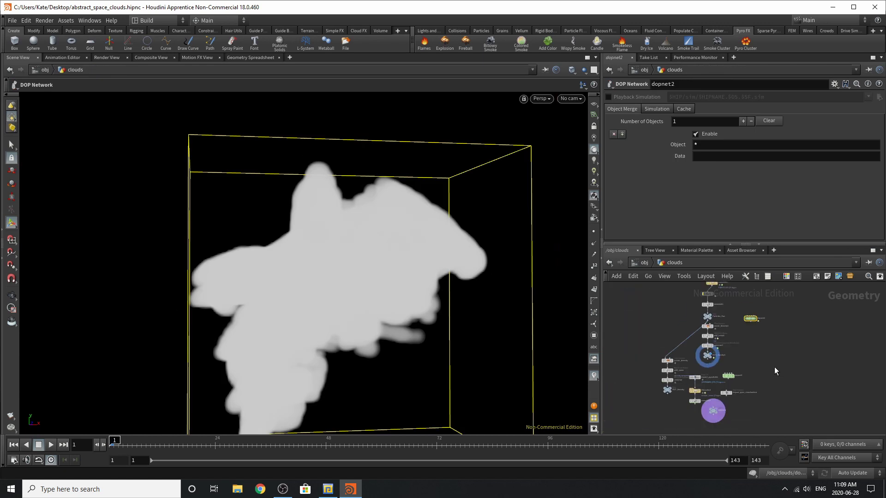
scroll(742, 339, up, 5)
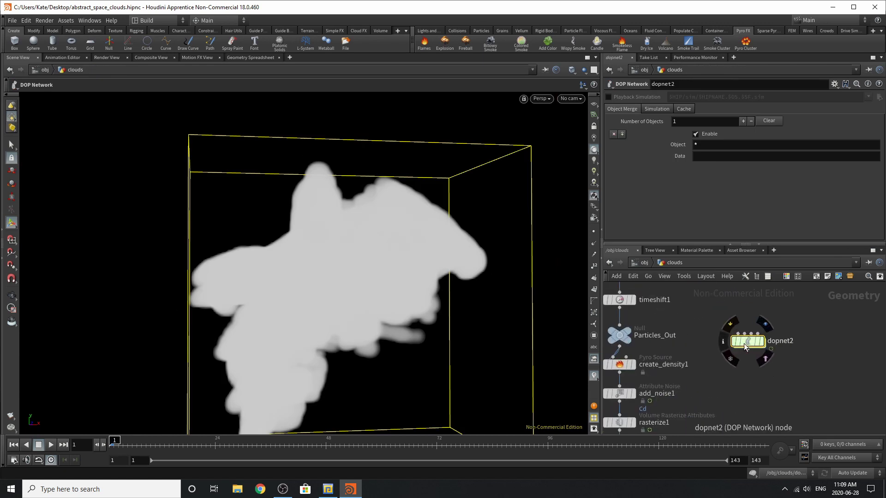
drag(744, 343, 728, 352)
scroll(738, 351, down, 3)
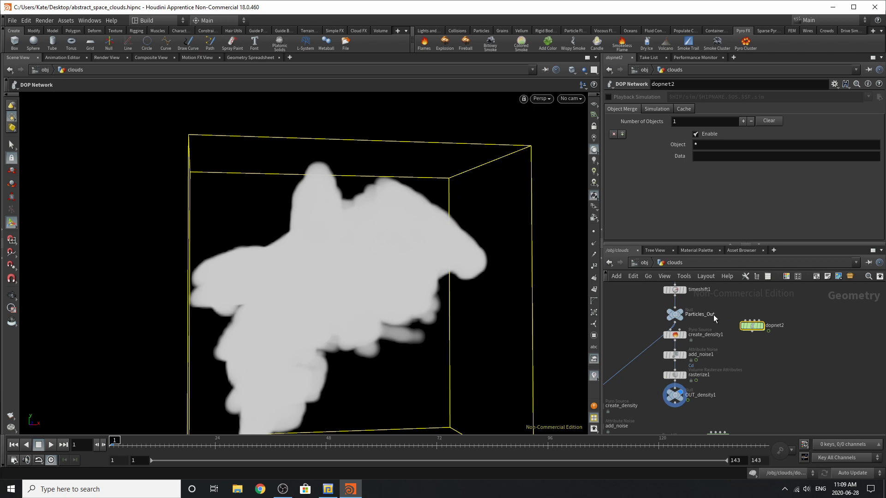
scroll(705, 332, down, 3)
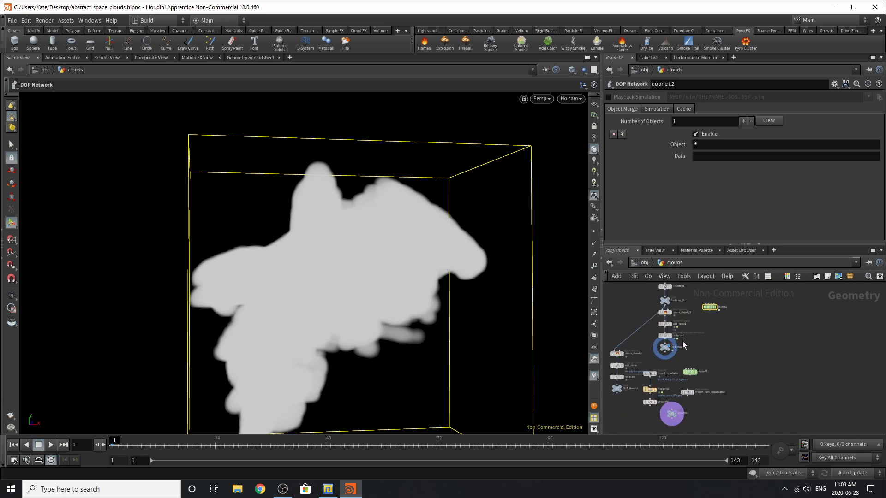
scroll(651, 401, down, 1)
Re-enter clouds and place import_pyrofields and import_pyro_visualization beside filecache2
click(636, 264)
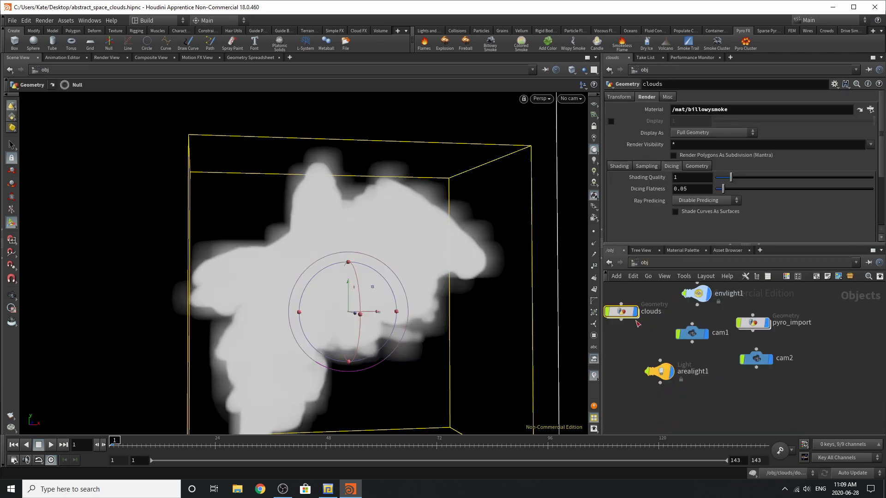
double_click(624, 315)
click(663, 356)
scroll(660, 360, up, 5)
drag(671, 303, 678, 311)
drag(763, 351, 755, 326)
Inspect the pyro_import object's import nodes, then return into the clouds network
click(643, 263)
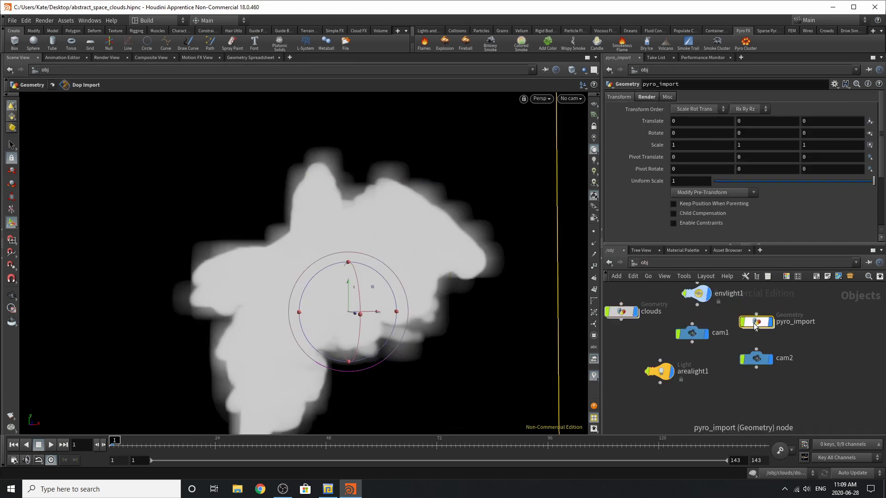
double_click(755, 326)
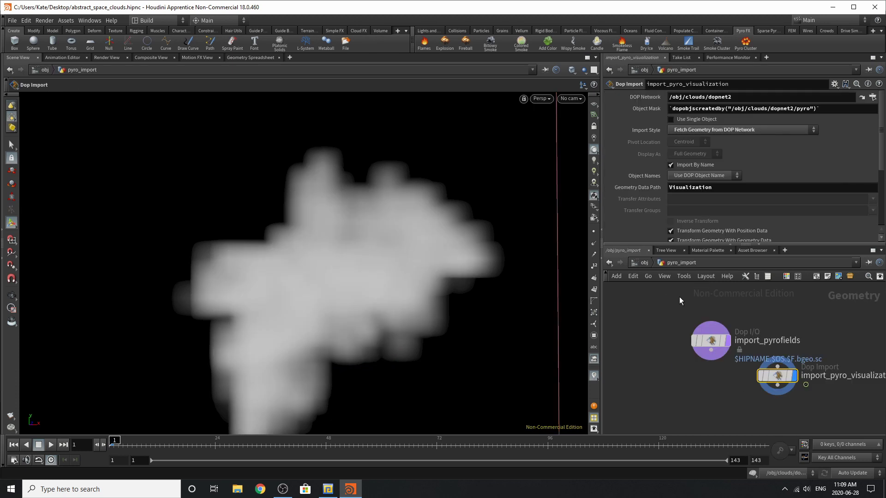
drag(679, 301, 839, 407)
key(u)
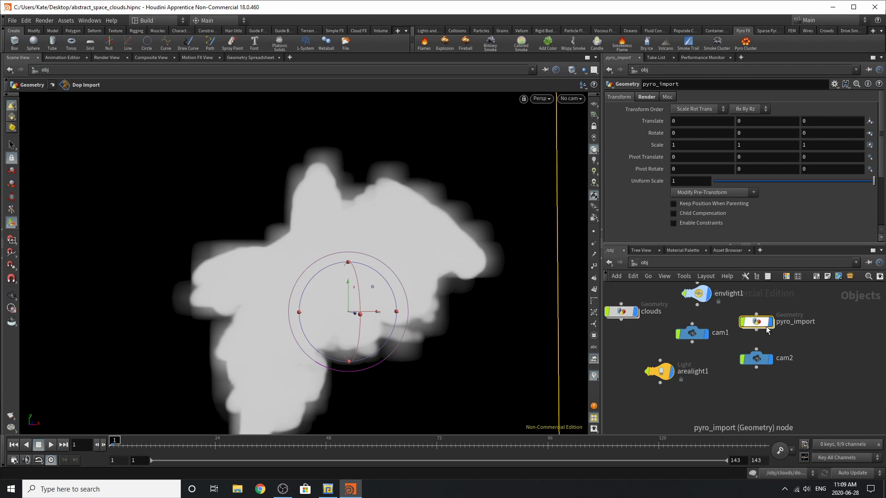
click(668, 313)
double_click(620, 311)
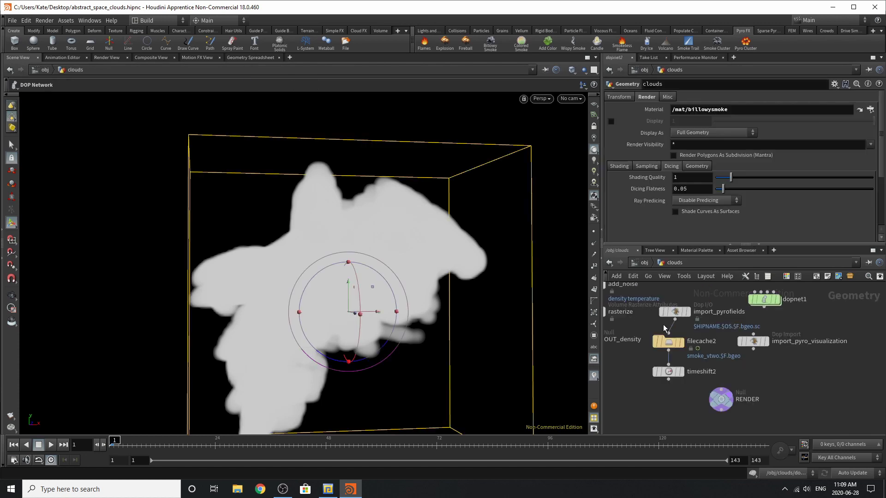
Delete dopnet2, the duplicate density nodes and the RENDER null node
scroll(692, 344, down, 4)
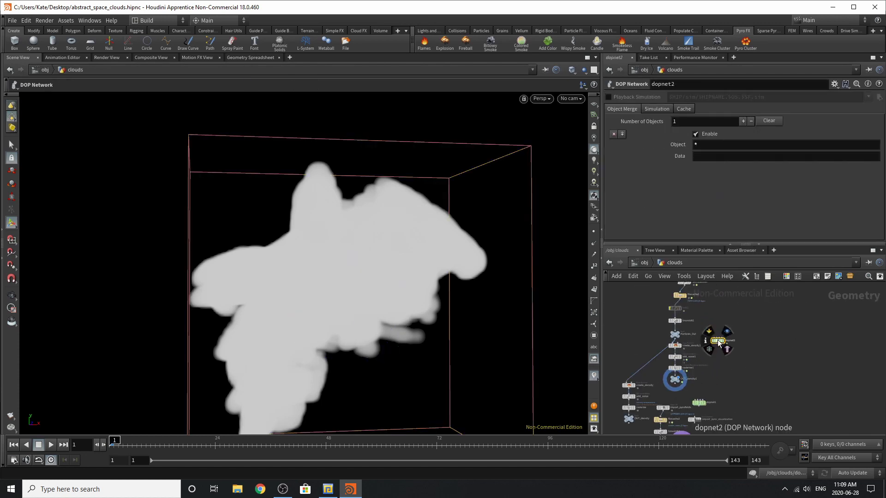
key(Delete)
key(Up)
key(Up)
key(Up)
key(Up)
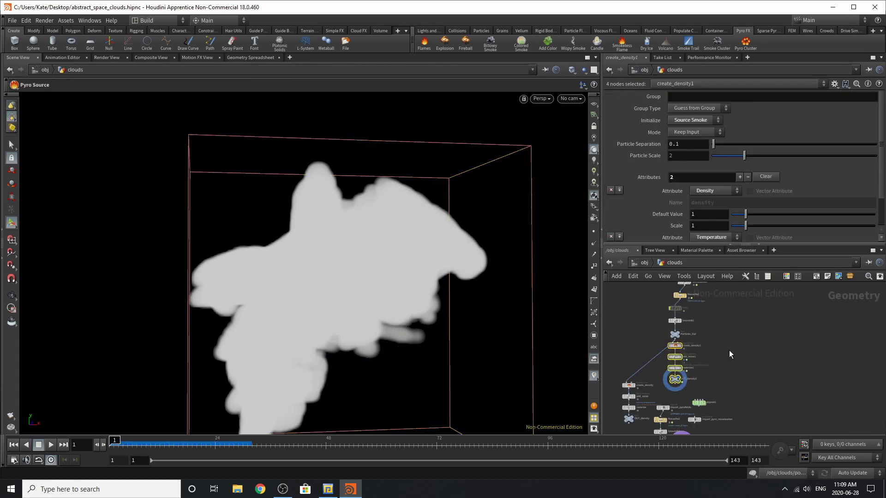
middle_drag(678, 296, 697, 314)
scroll(701, 369, up, 1)
click(709, 426)
key(Delete)
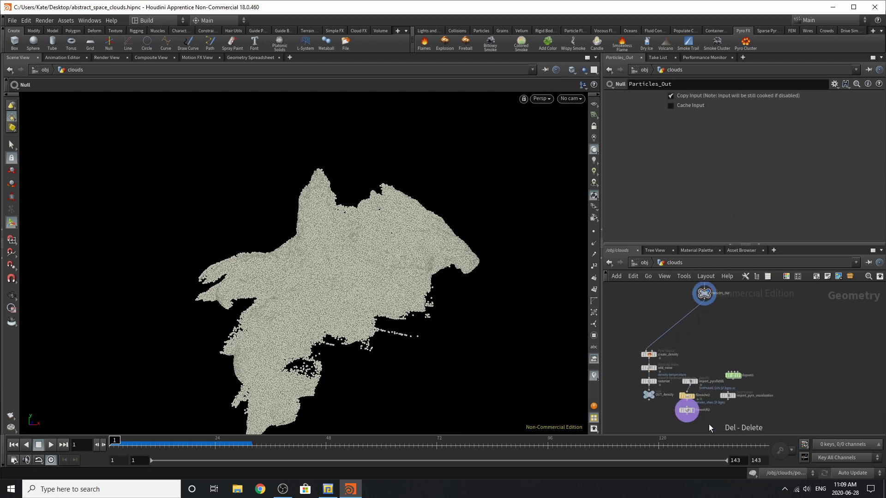
Move the remaining create_density chain up and right, directly under Particles_Out
drag(614, 343, 661, 380)
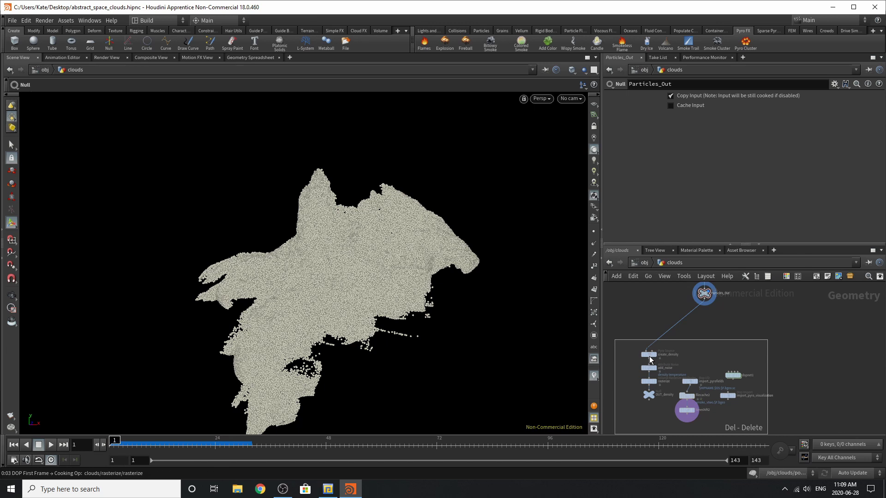
drag(649, 356, 689, 320)
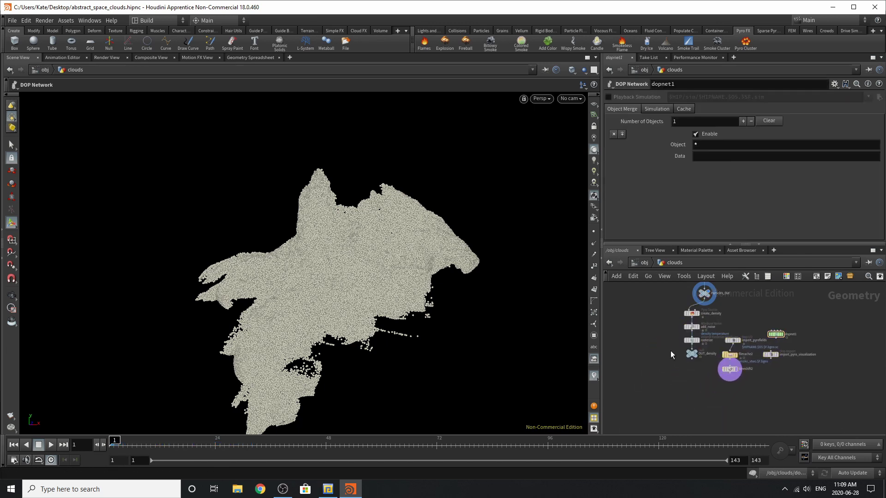
scroll(715, 310, up, 3)
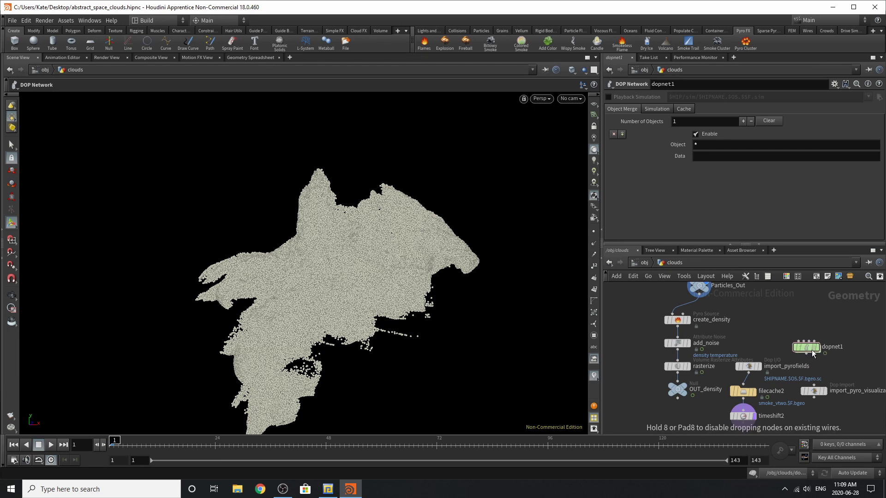
Inspect the create_density source and add_noise settings
scroll(688, 328, up, 1)
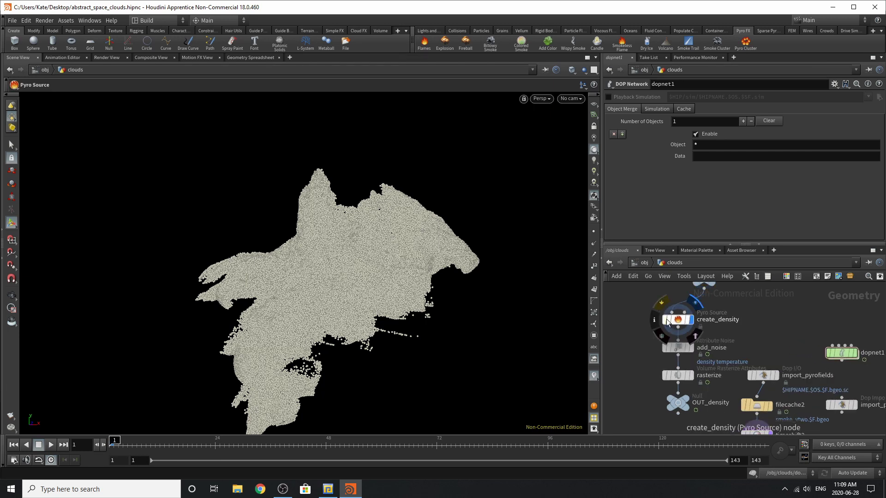
click(689, 328)
scroll(680, 201, down, 1)
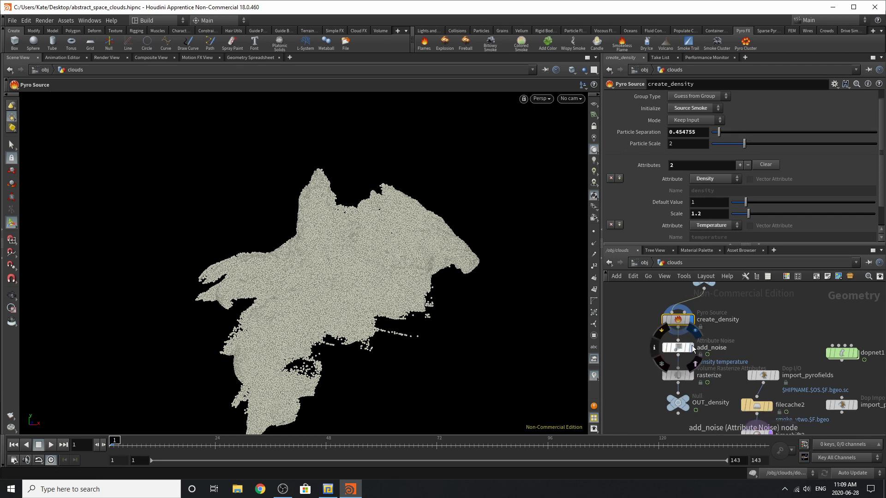
click(678, 347)
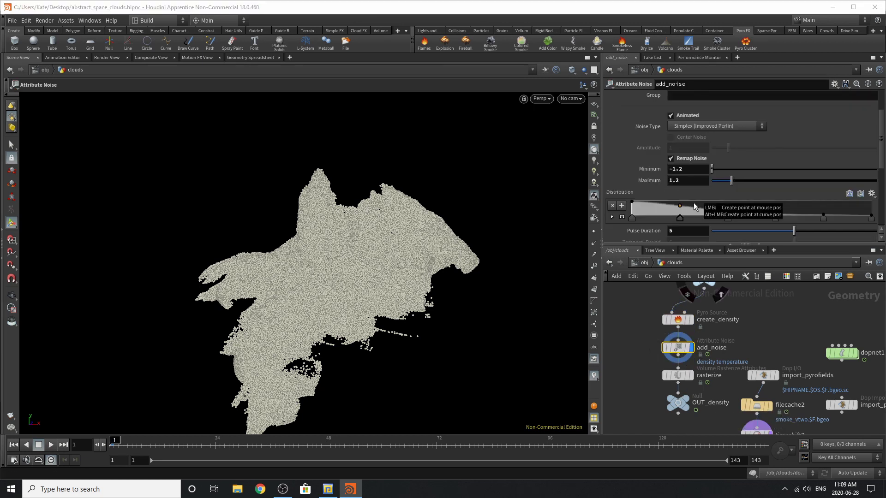
scroll(713, 179, down, 4)
scroll(727, 229, down, 2)
scroll(729, 230, up, 7)
scroll(729, 229, down, 5)
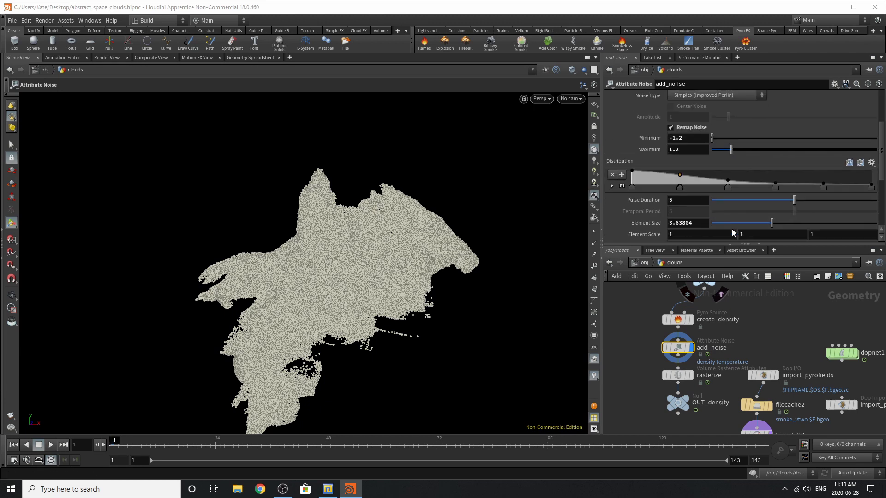
Display the smoke volume at OUT_density, then select filecache2 and timeshift2
click(690, 375)
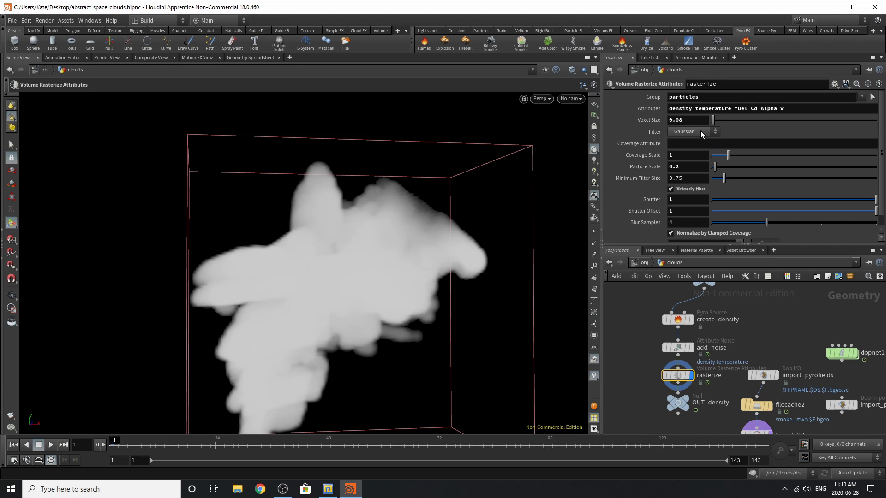
click(683, 399)
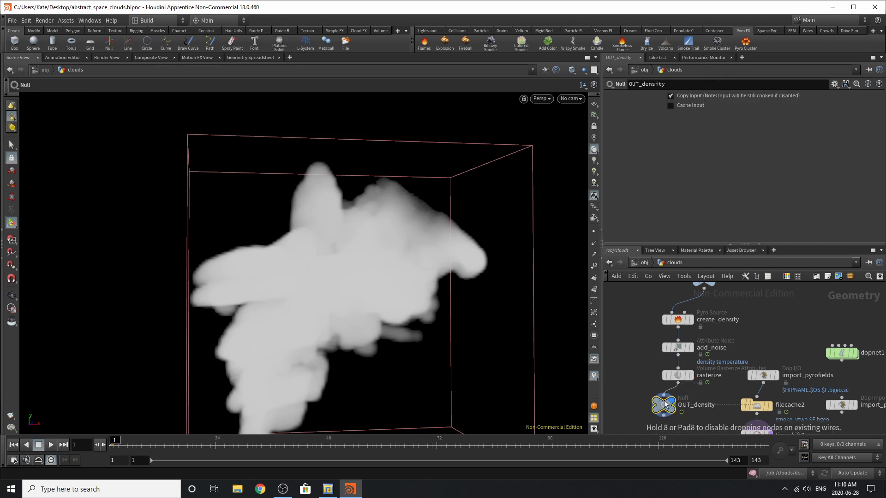
middle_drag(802, 381, 672, 376)
scroll(646, 398, up, 2)
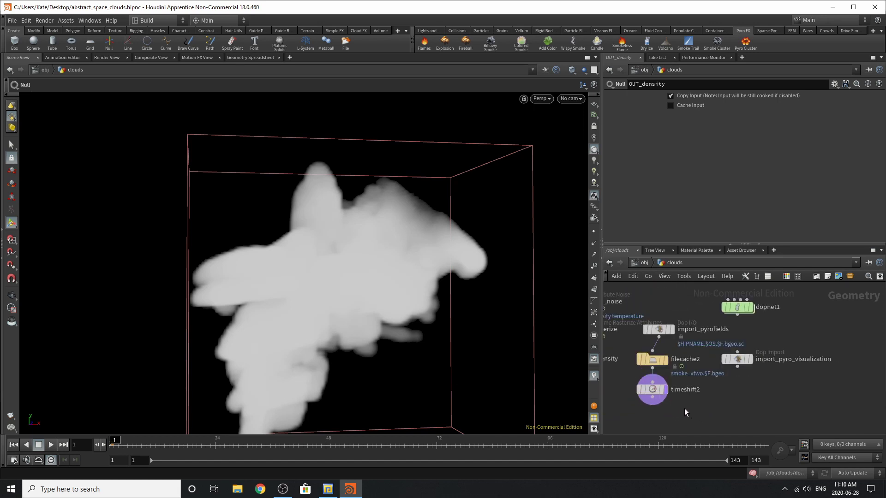
drag(631, 354, 672, 405)
click(651, 364)
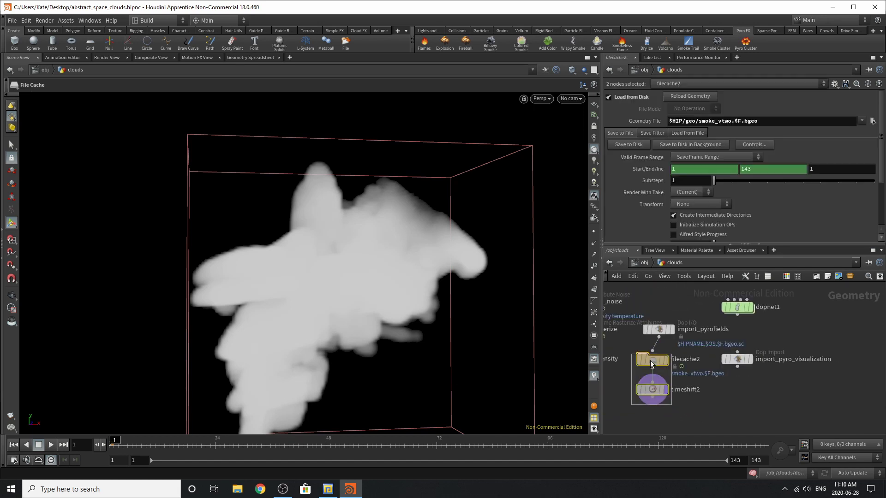
Inside dopnet1, set the pyro Smoke Object's Division Size to 0.23 and review Size and Center
double_click(737, 307)
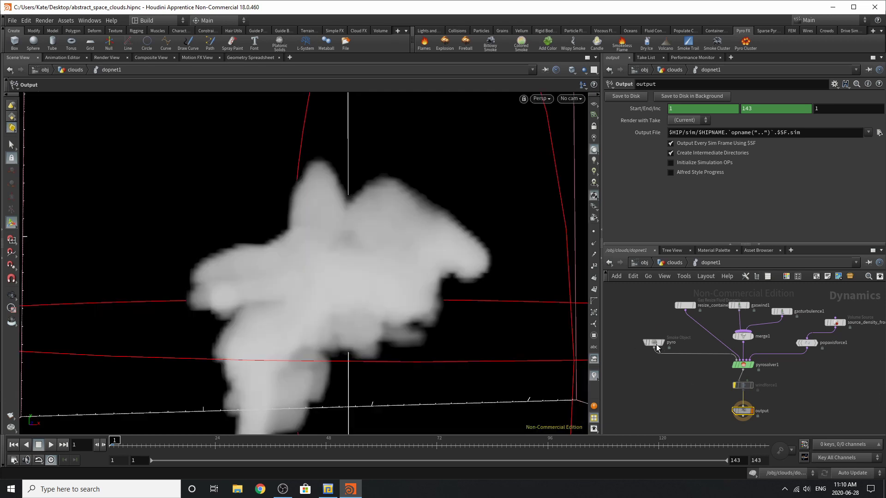
click(654, 343)
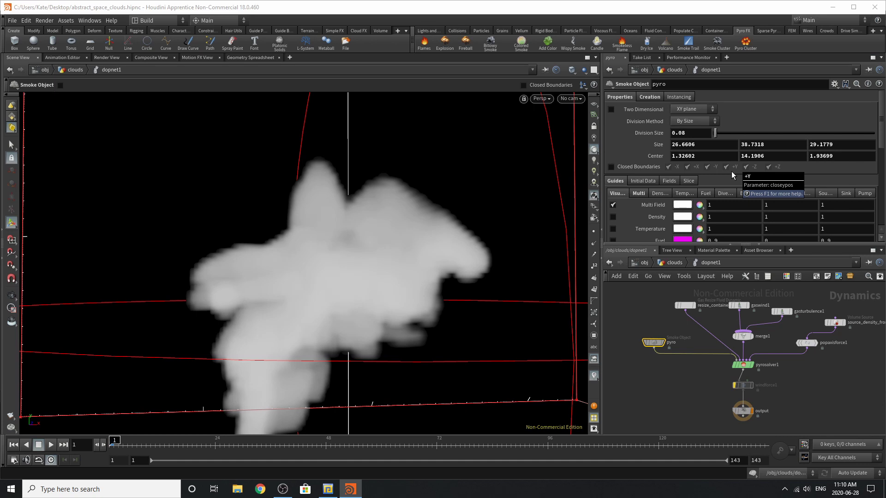
click(693, 131)
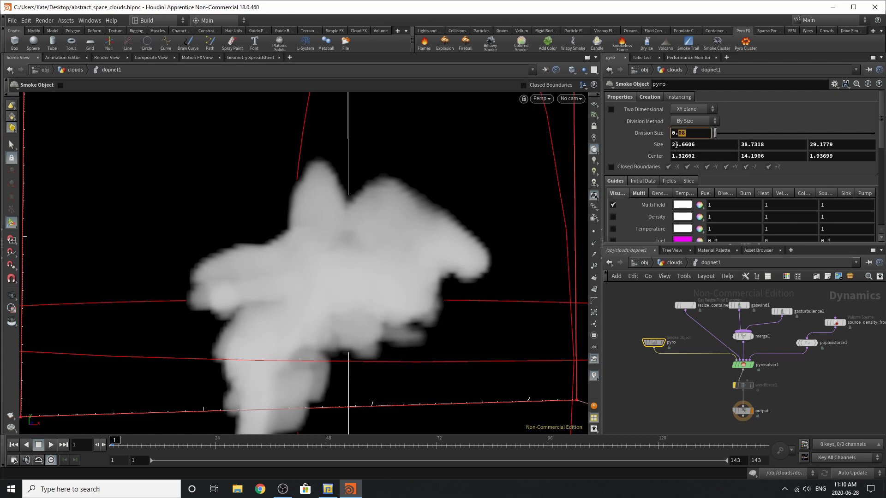
text(23)
click(663, 386)
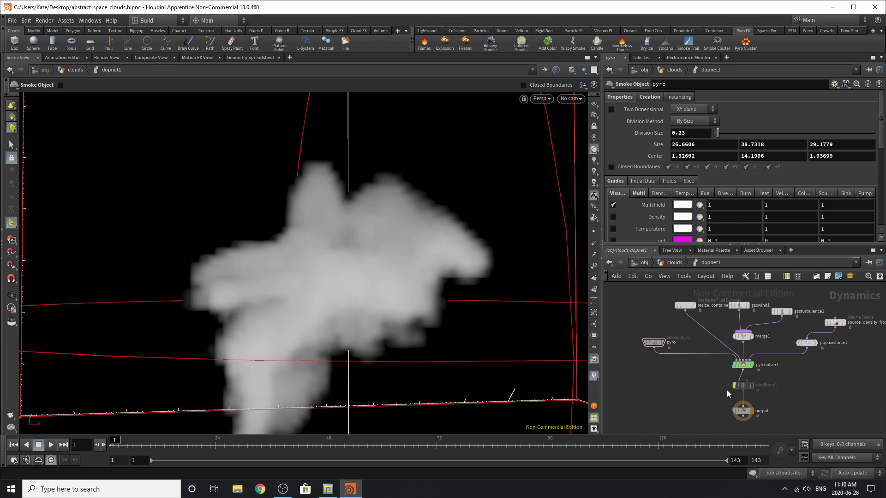
scroll(696, 400, down, 3)
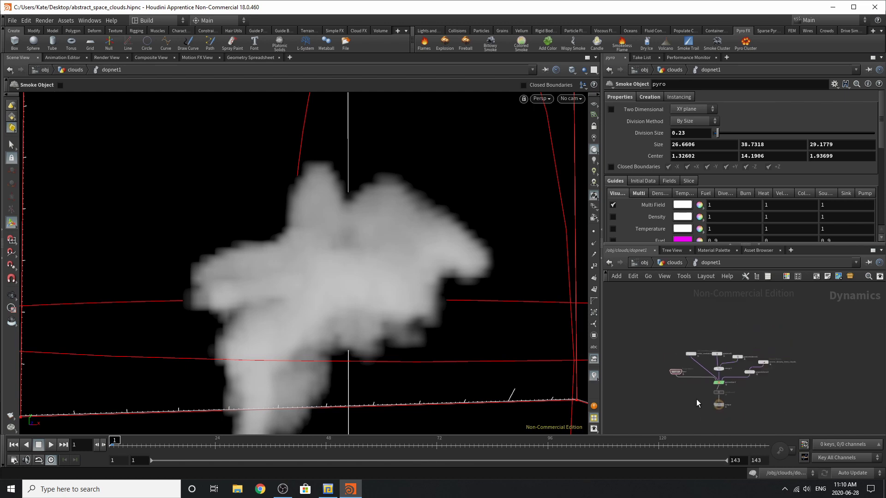
scroll(736, 364, up, 3)
scroll(749, 356, up, 1)
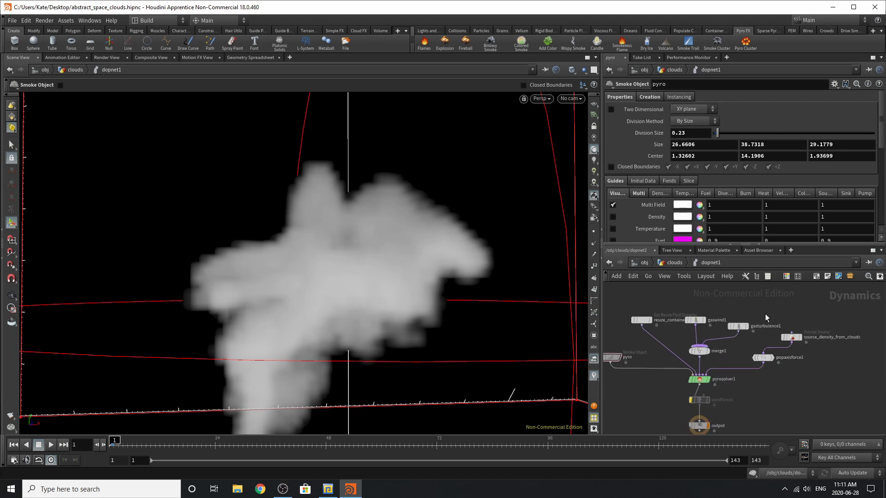
scroll(791, 353, up, 2)
scroll(791, 353, down, 1)
Reposition source_density_from_clouds and scroll through its source operations
scroll(801, 351, up, 2)
click(802, 351)
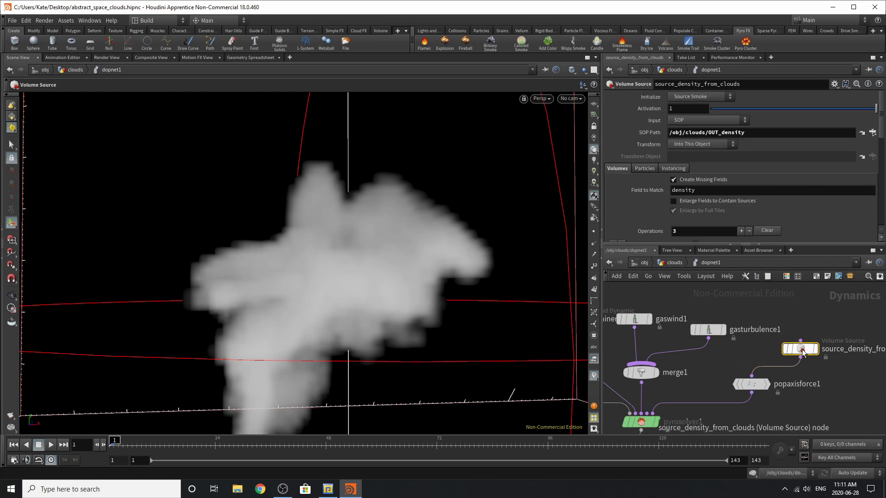
middle_drag(802, 351, 752, 352)
drag(753, 351, 760, 328)
scroll(740, 177, down, 3)
scroll(738, 185, down, 3)
scroll(718, 215, down, 5)
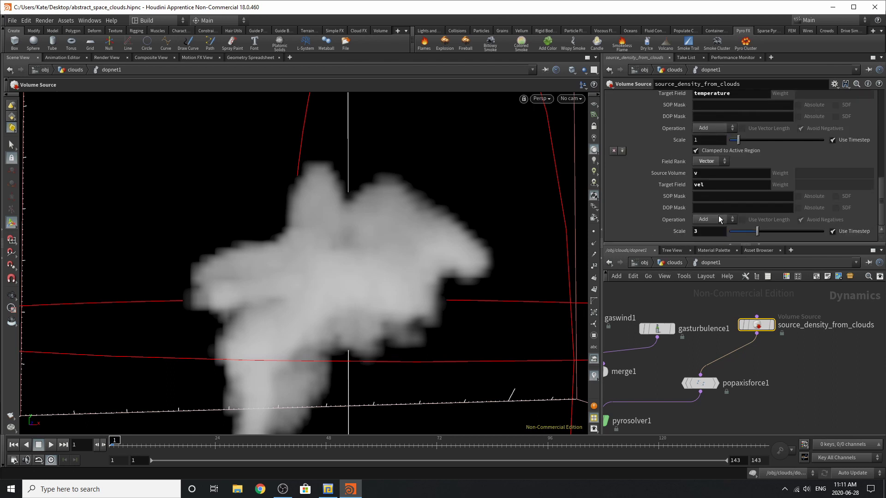
scroll(726, 380, down, 3)
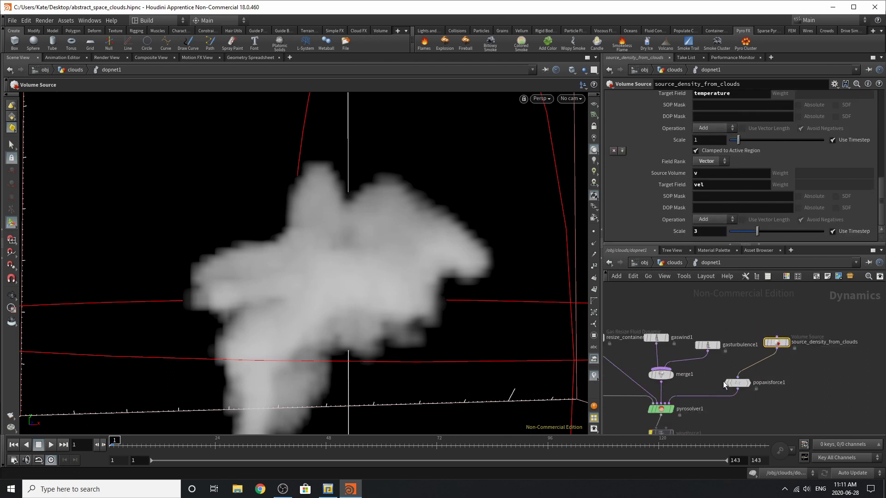
Check popaxisforce1's Sphere shape: Radius 12, Height 9.97, orbit speed 0.5, suction 2
click(737, 384)
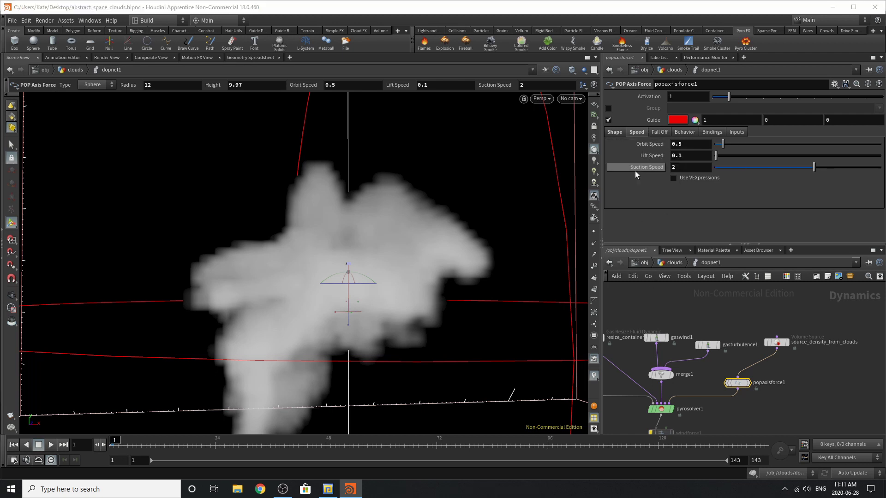
click(613, 133)
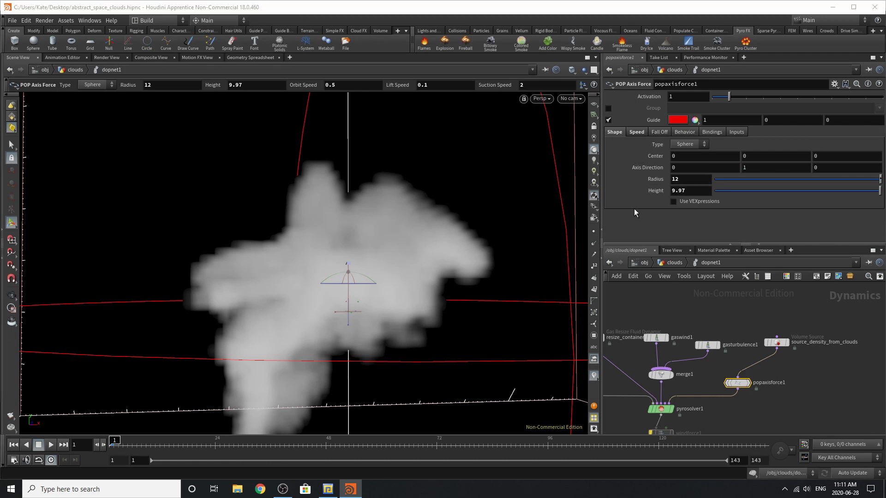
scroll(715, 376, down, 4)
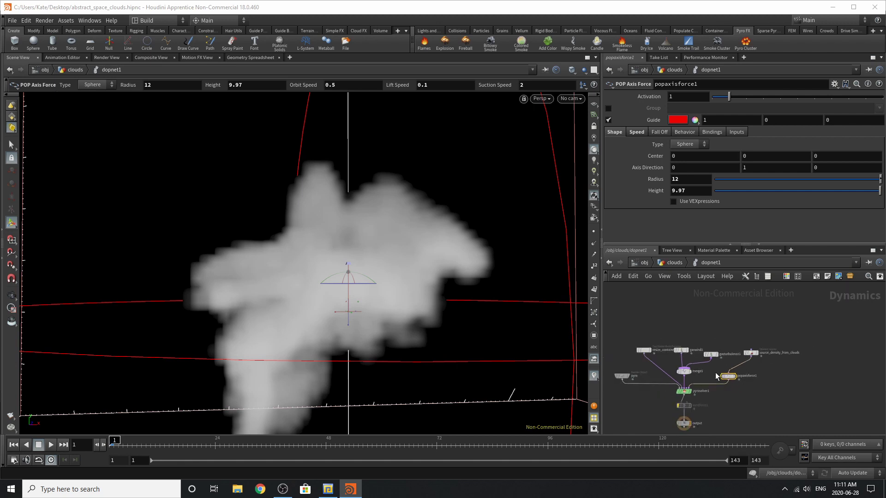
scroll(676, 351, up, 5)
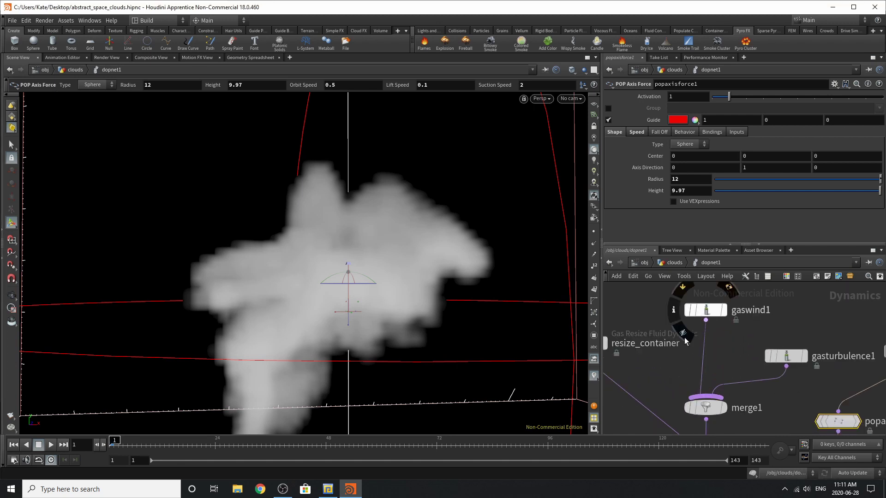
Review gaswind1 and gasturbulence1, then resize_container's Smoke and Pyro bounds from /obj/clouds
scroll(677, 365, down, 4)
scroll(673, 380, up, 4)
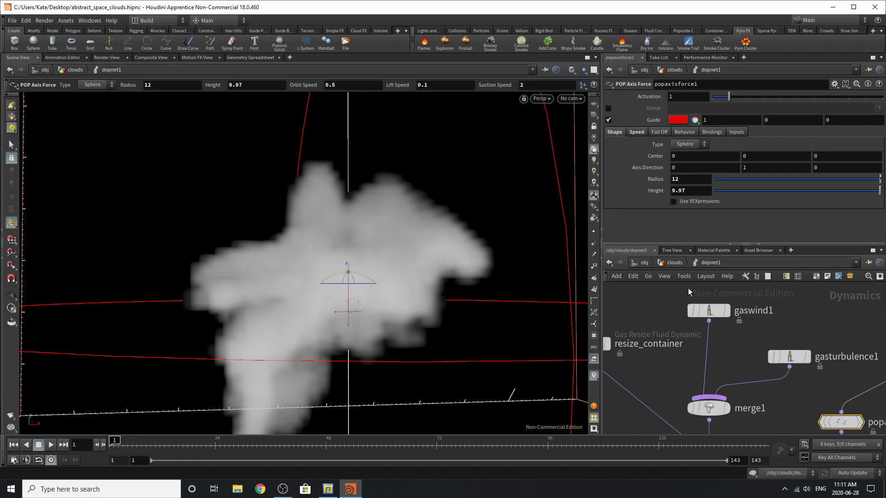
click(703, 311)
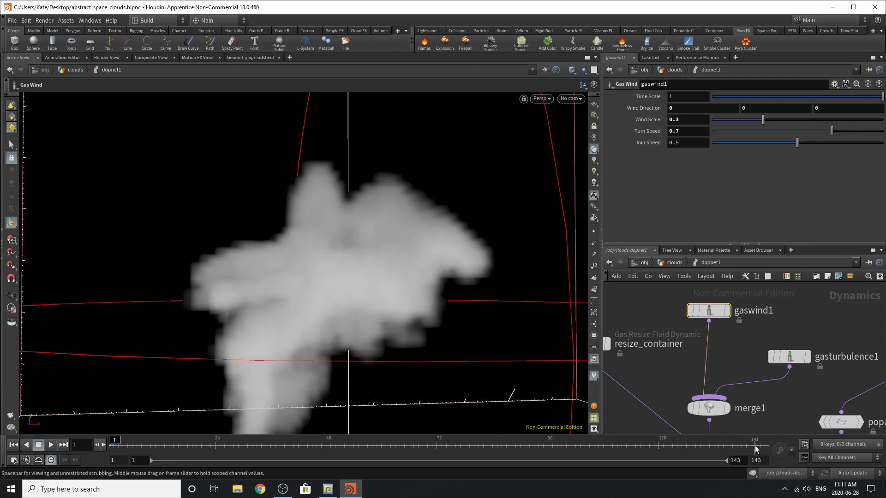
drag(791, 360, 764, 354)
click(764, 354)
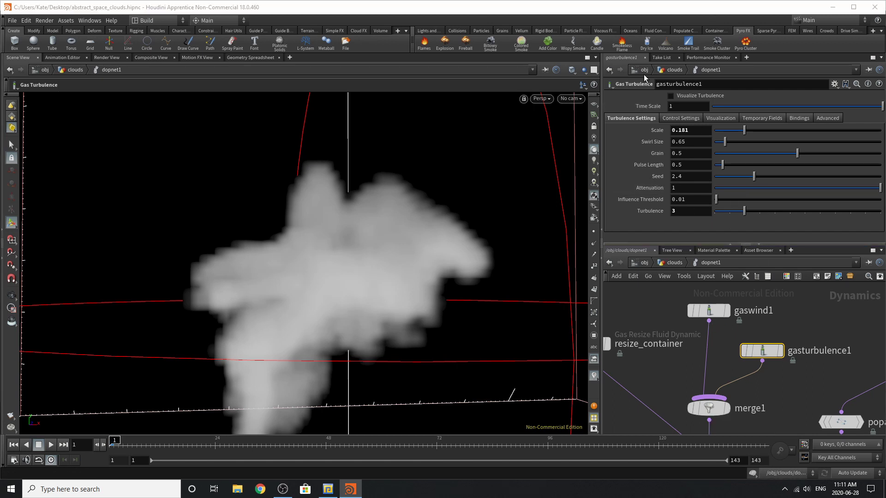
scroll(729, 388, down, 3)
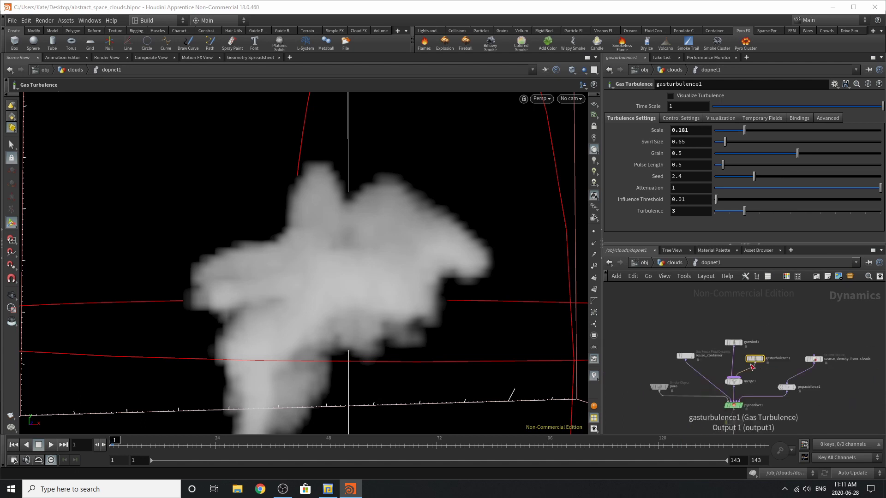
scroll(660, 392, up, 3)
click(710, 318)
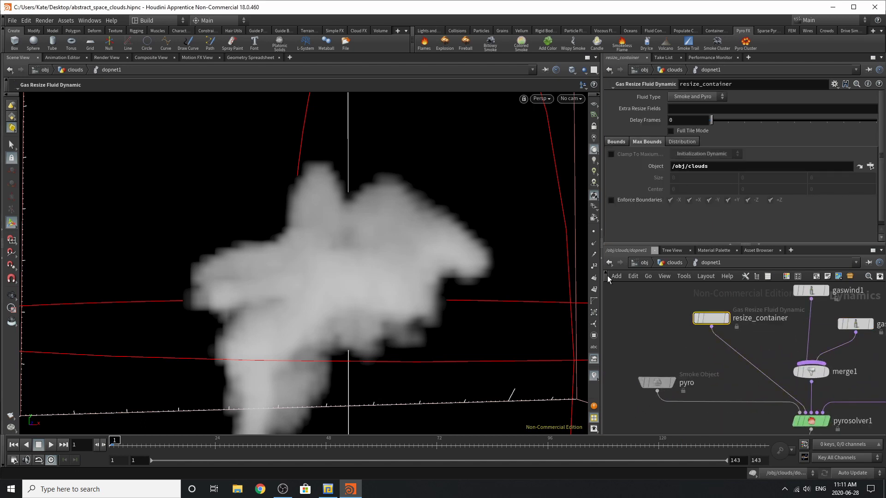
Home the viewport, cook to frame 60, scrub back, and orbit in on the cloud bank
key(h)
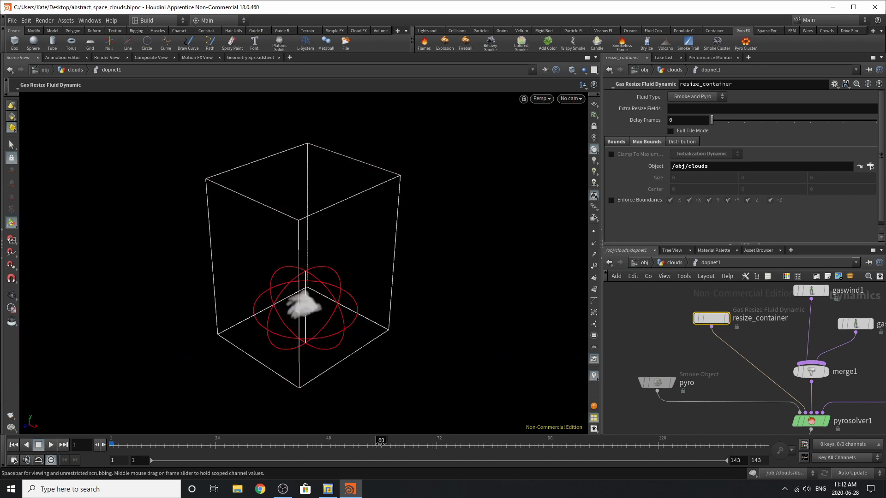
click(380, 443)
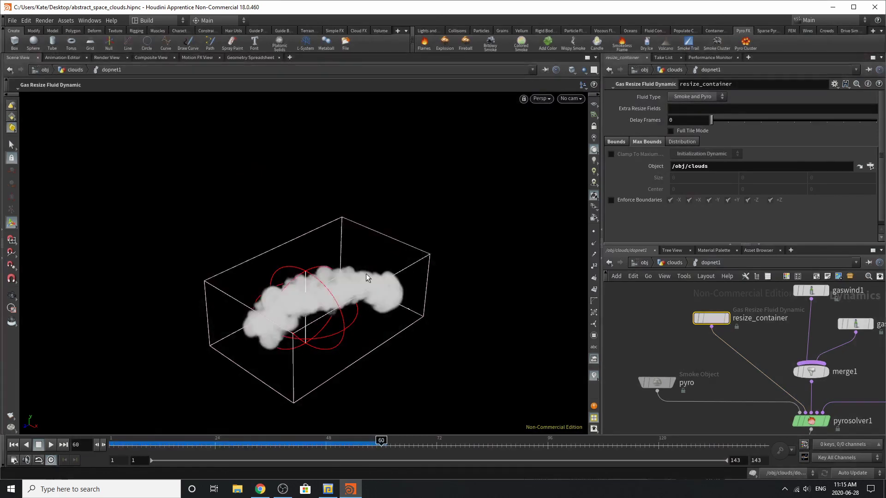
drag(164, 445, 372, 446)
key(Escape)
drag(306, 311, 301, 341)
scroll(443, 276, up, 5)
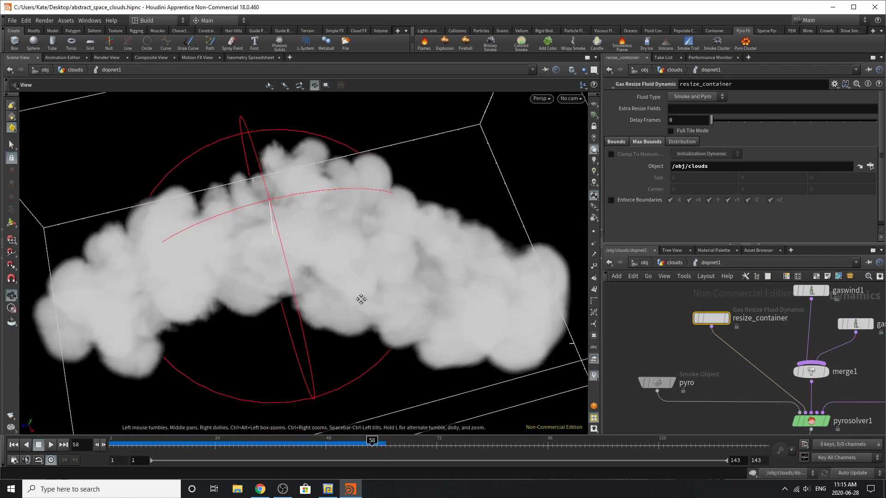
Select pyrosolver1 and review its Simulation and Combustion parameters
click(824, 426)
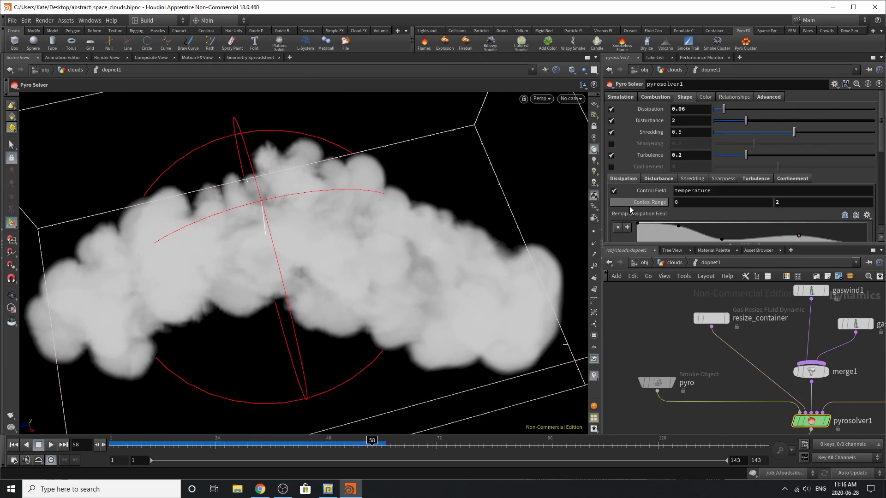
middle_drag(761, 396, 749, 375)
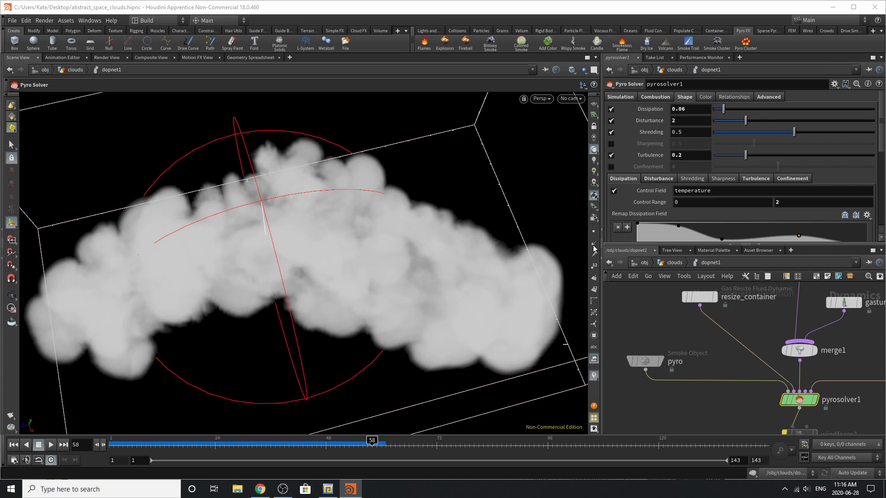
scroll(615, 318, down, 1)
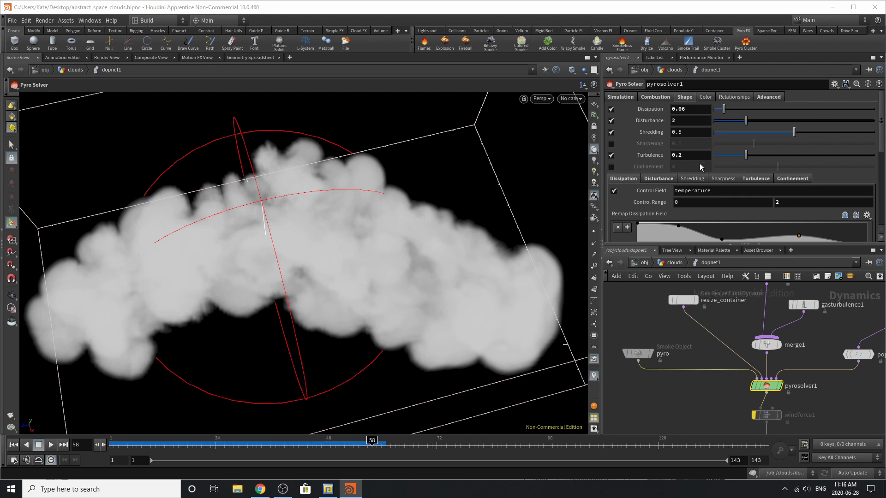
click(624, 96)
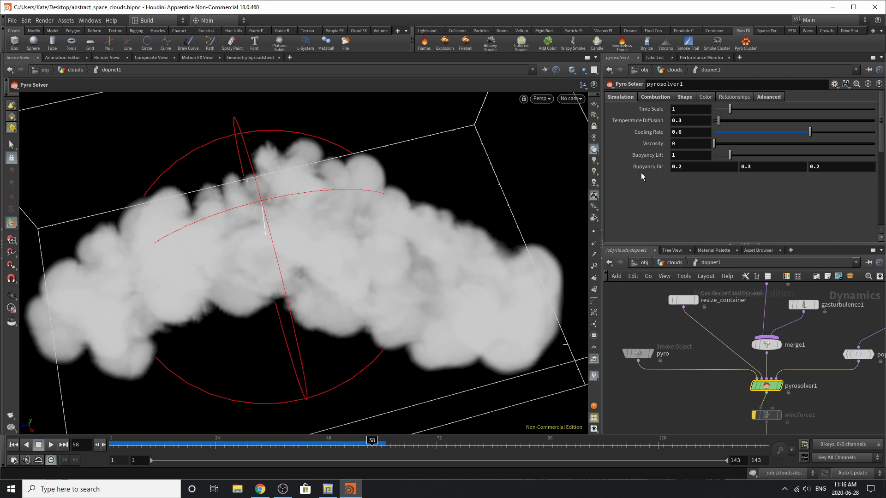
click(649, 96)
scroll(712, 208, down, 2)
scroll(697, 210, up, 2)
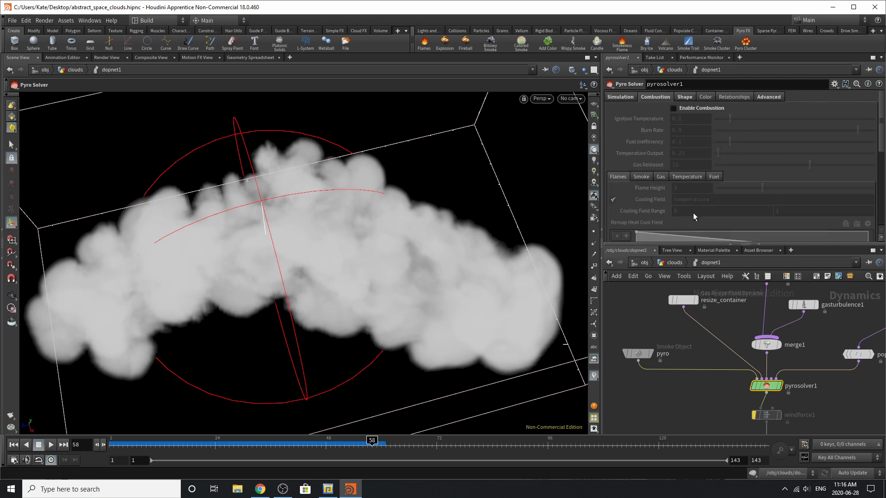
click(618, 97)
Check Shape settings (Dissipation 0.06, Disturbance 2), then scrub back to frame 48
click(683, 96)
scroll(692, 208, down, 3)
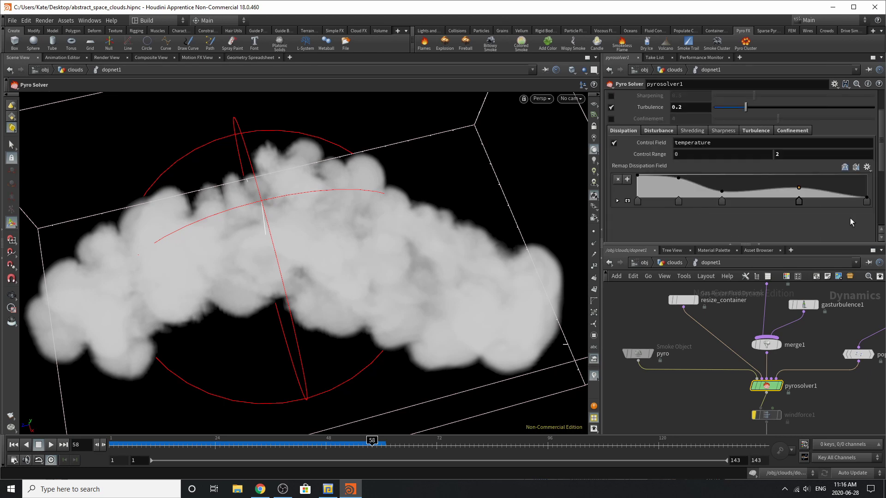
scroll(655, 226, up, 2)
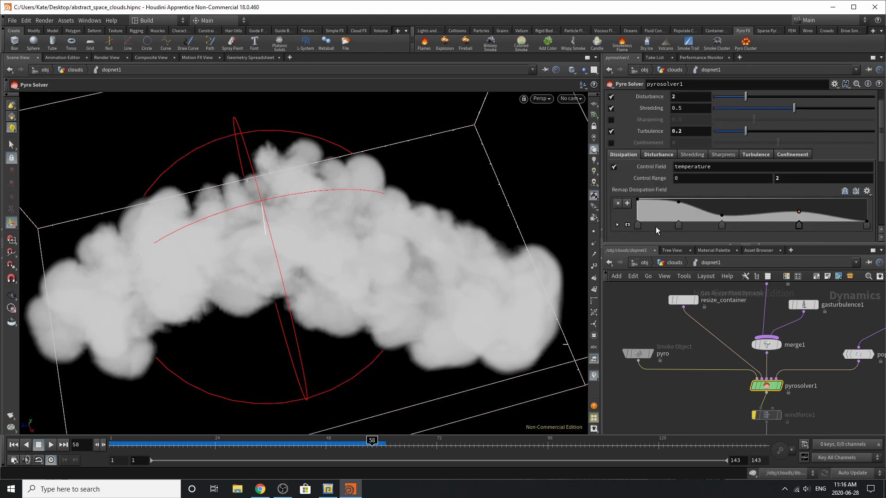
click(658, 155)
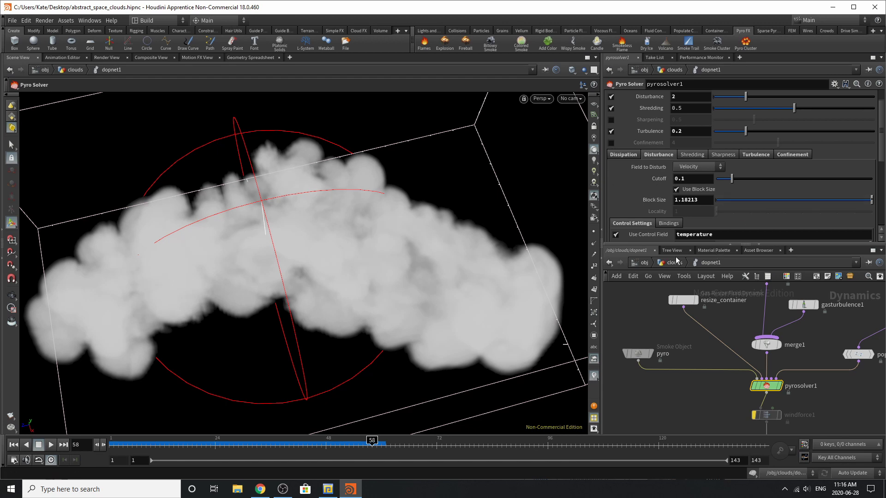
scroll(688, 238, up, 2)
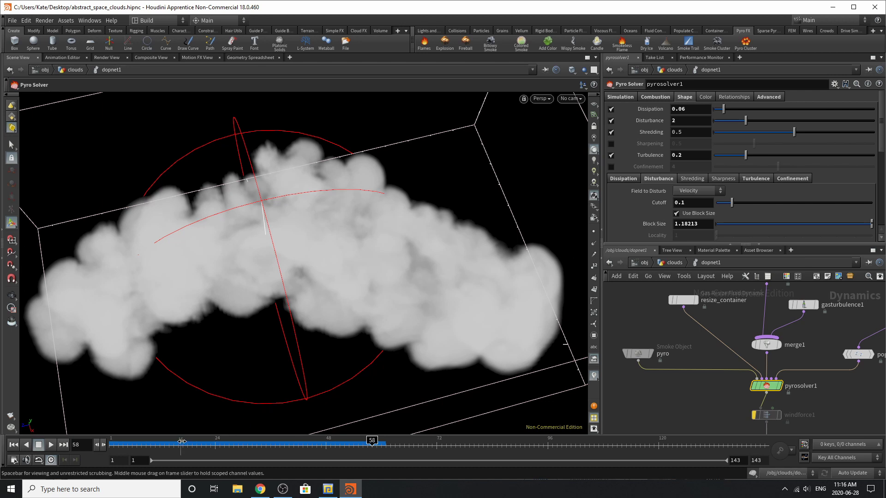
drag(182, 446, 325, 446)
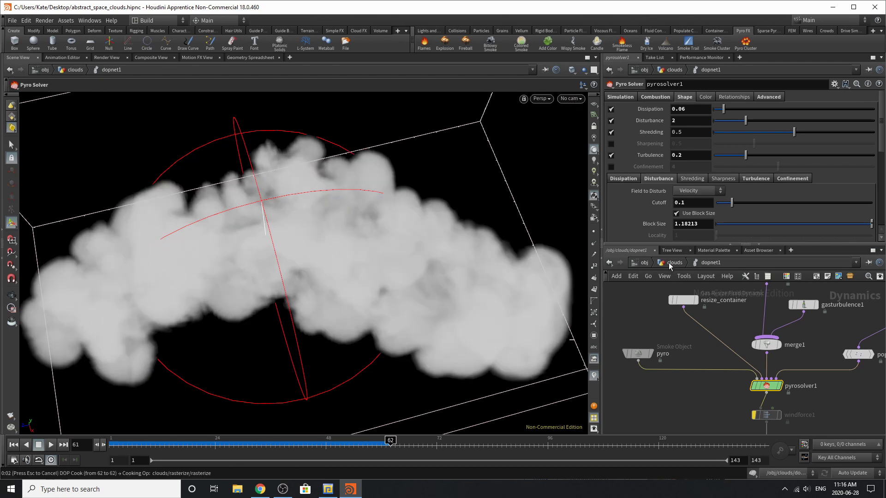
Up in the clouds network, inspect import_pyrofields and the filecache2 cache settings
click(668, 262)
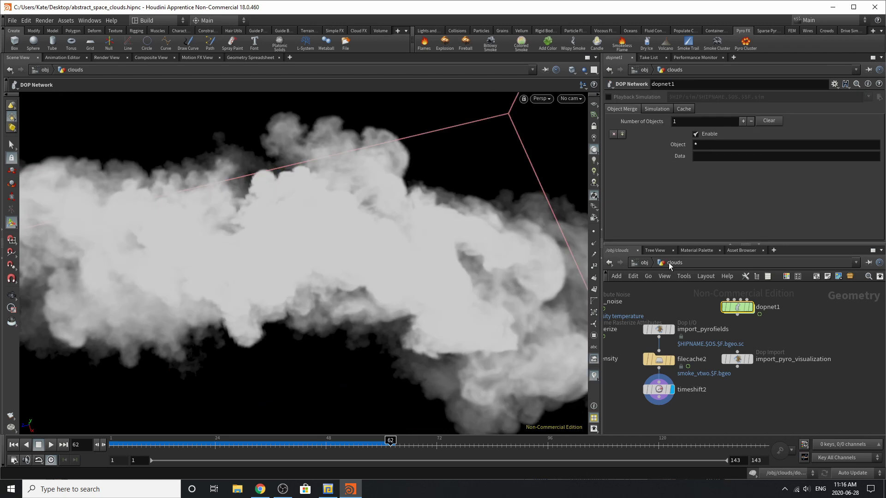
click(657, 330)
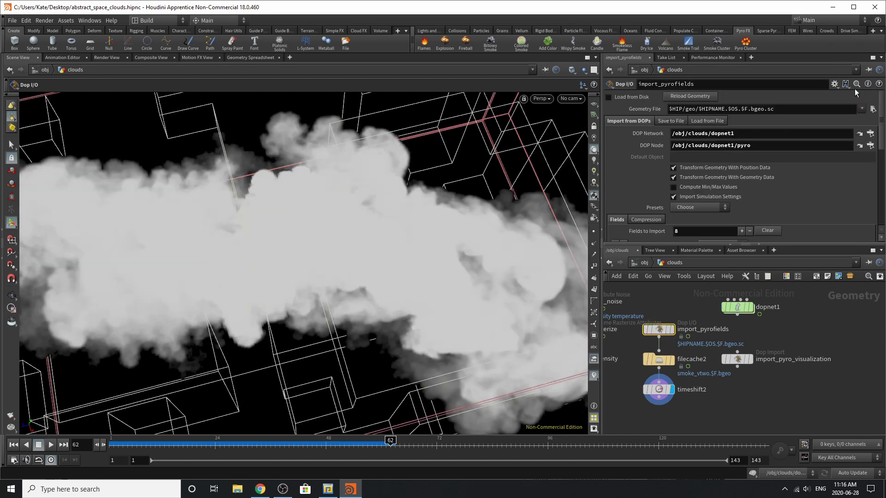
scroll(805, 170, down, 5)
scroll(808, 172, down, 1)
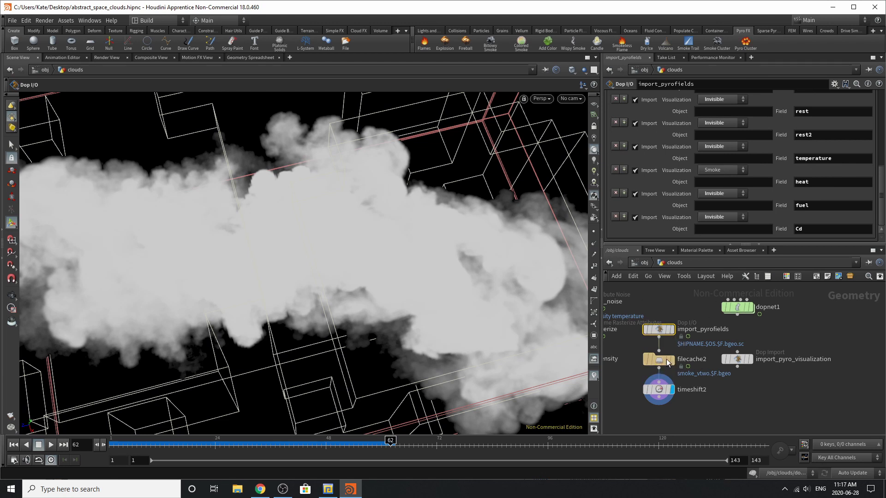
click(667, 362)
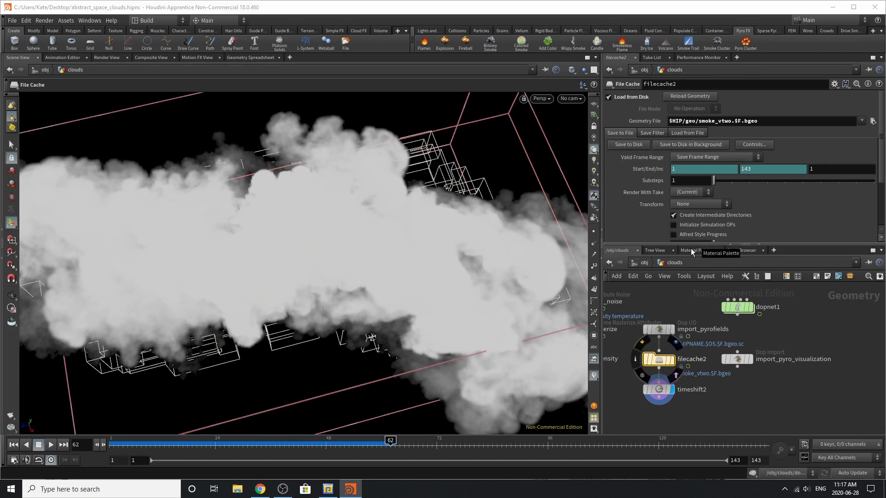
Tumble the viewport to a level view and inspect timeshift2's settings
key(Escape)
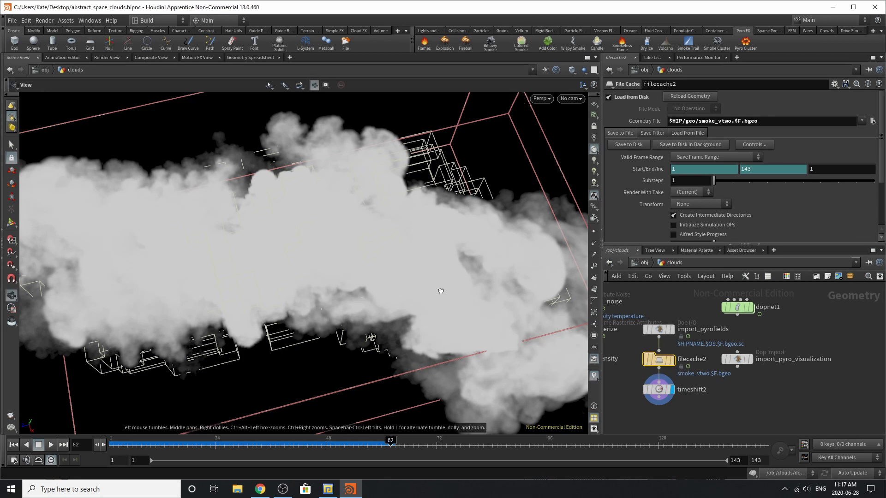
drag(439, 293, 447, 239)
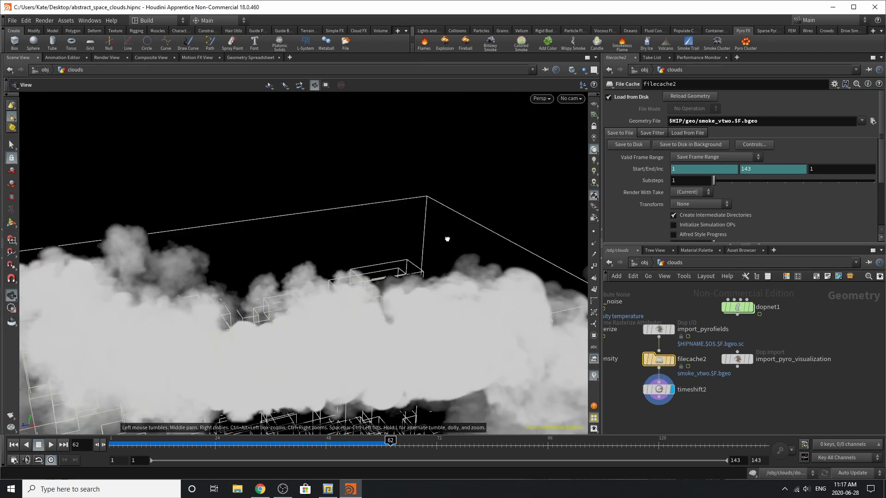
click(658, 389)
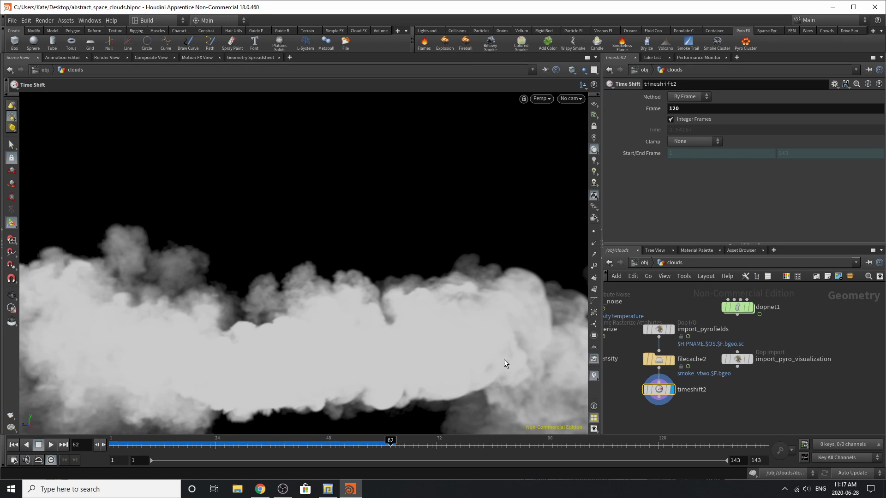
key(Escape)
drag(340, 376, 277, 366)
Move import_pyro_visualization up-right and nudge timeshift2 slightly lower
click(666, 390)
right_click(665, 389)
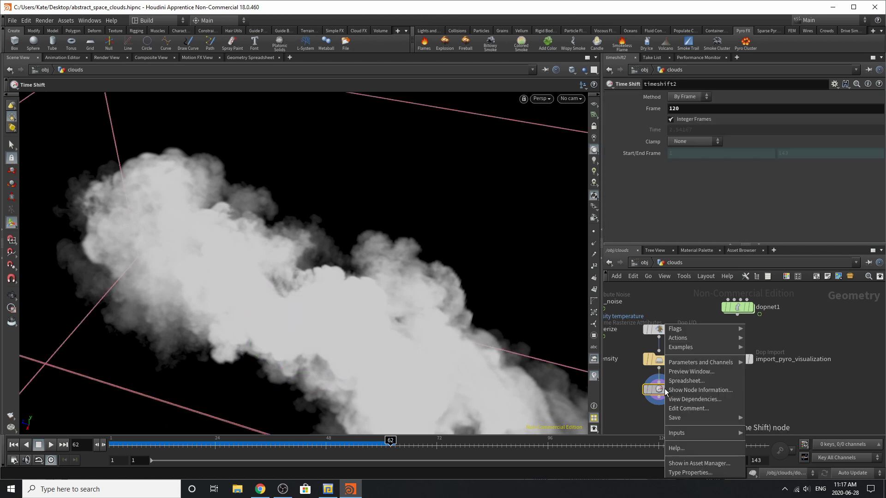
mouse_move(677, 331)
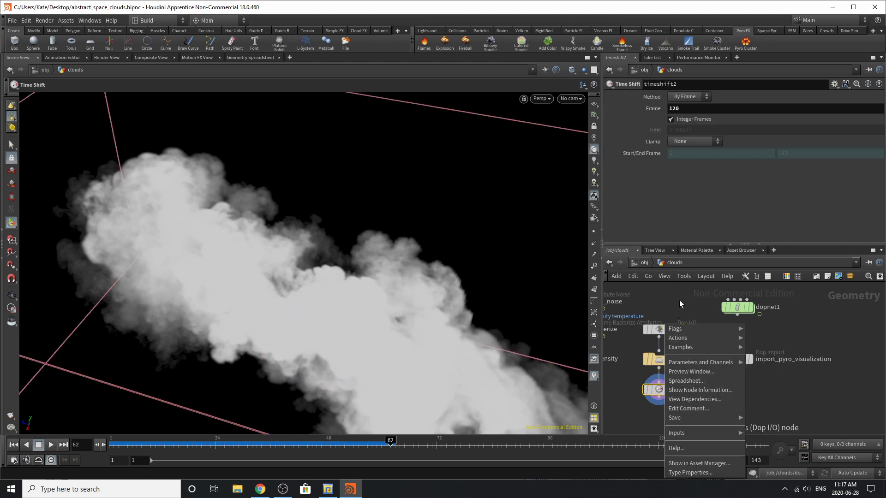
key(Escape)
drag(737, 364, 753, 353)
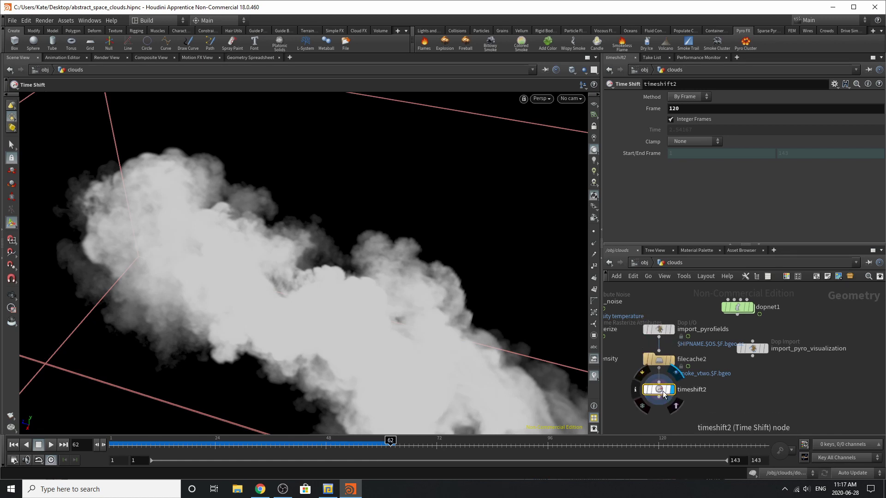
drag(662, 392, 664, 398)
Return to /obj and look through cam1 in the viewport
click(649, 264)
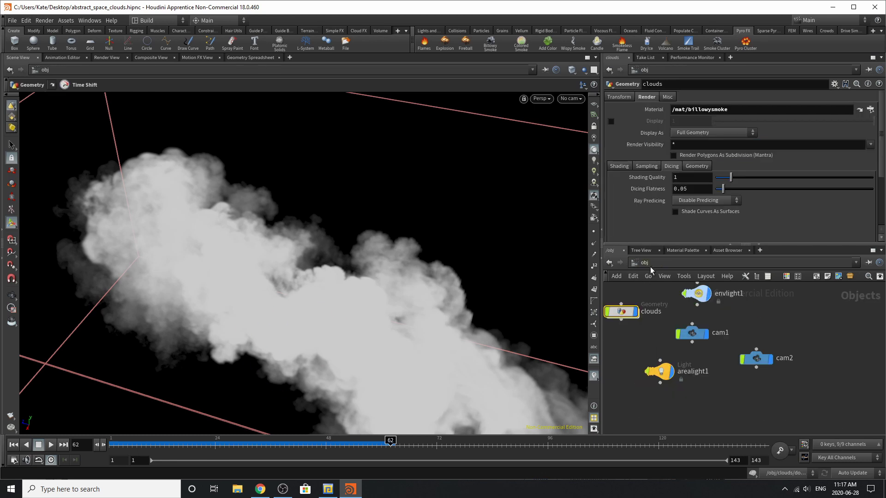
click(571, 98)
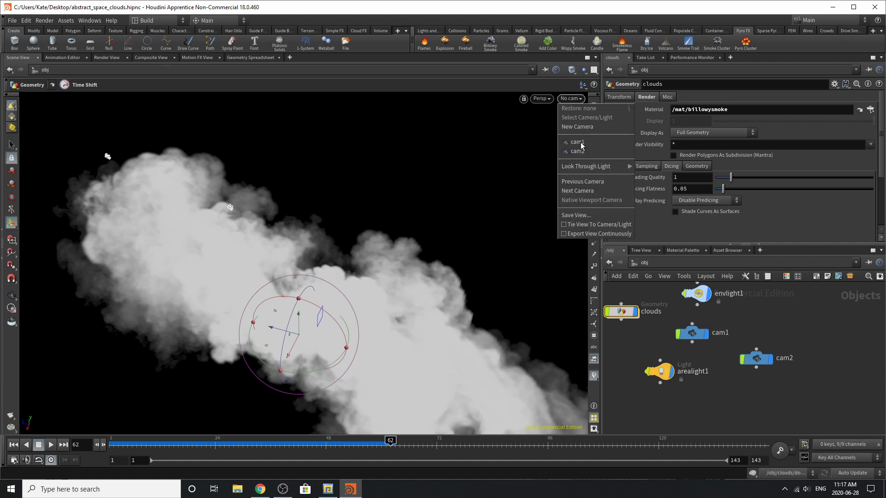
click(588, 144)
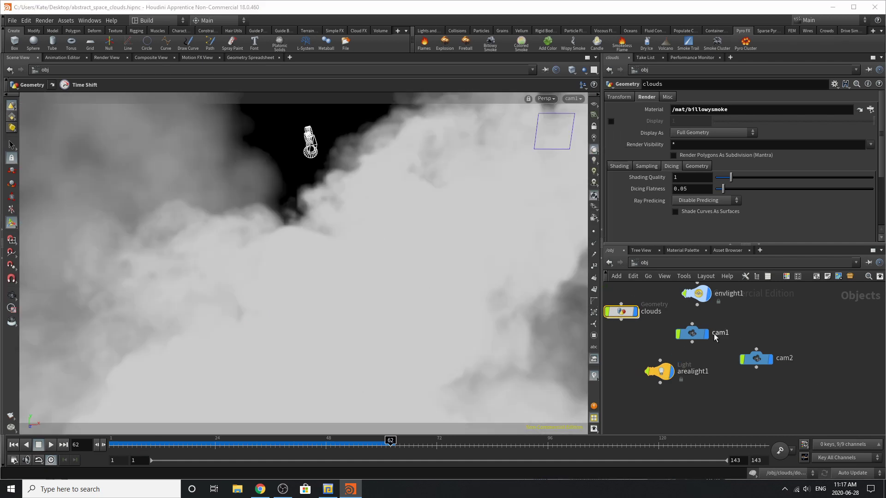
Start a Mantra IPR render in Render View using /obj/cam1 as the camera
click(108, 57)
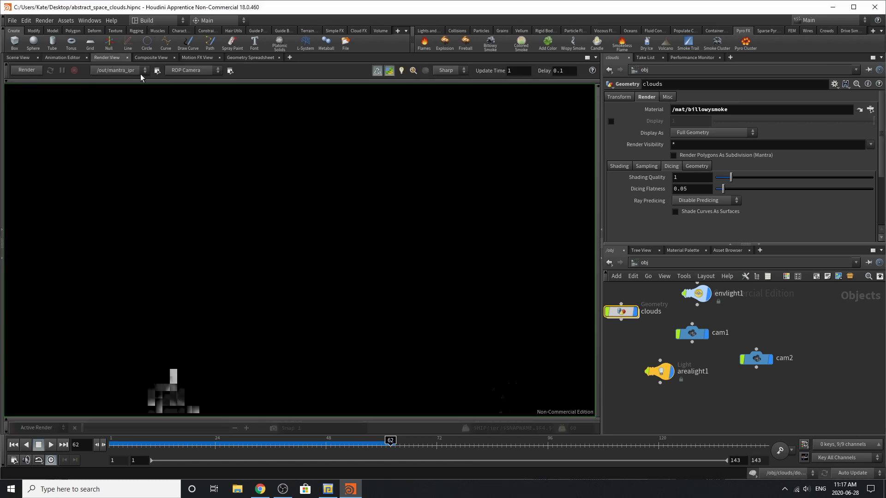
click(194, 70)
click(195, 94)
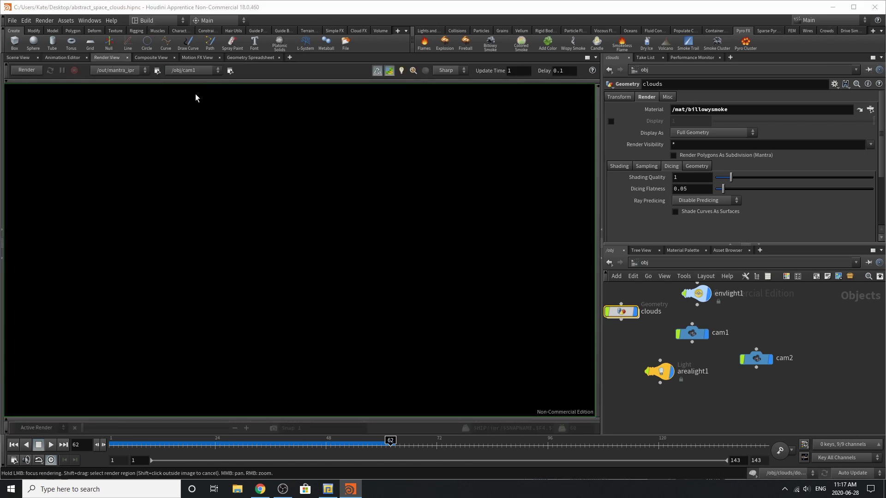
click(22, 70)
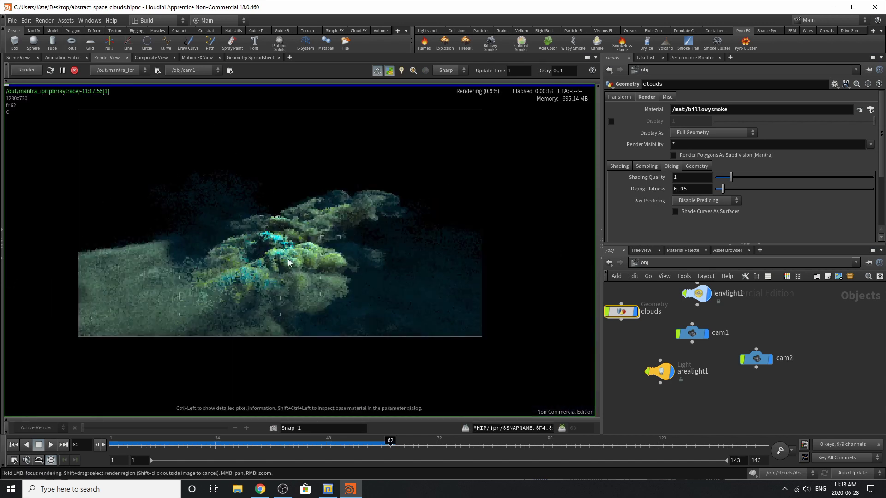
right_drag(295, 261, 352, 226)
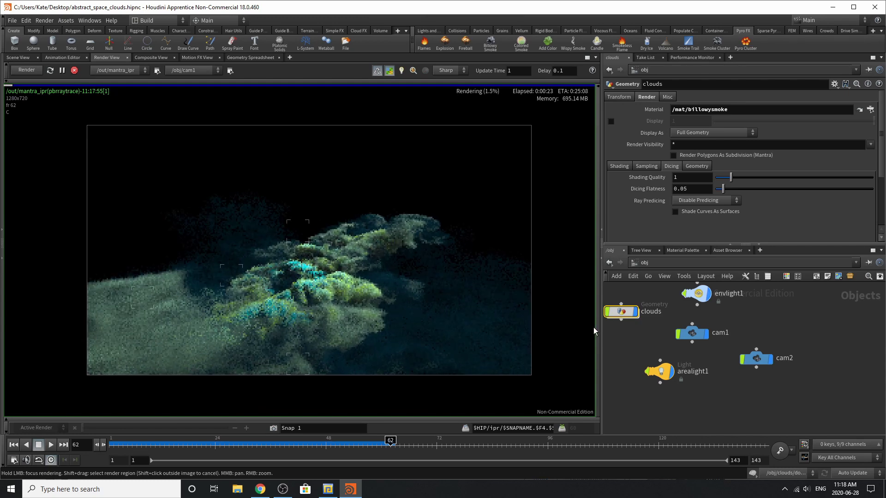
Confirm cam1 keeps the Lens Shader projection, then stop the cam1 IPR render
middle_drag(646, 350, 666, 381)
click(712, 362)
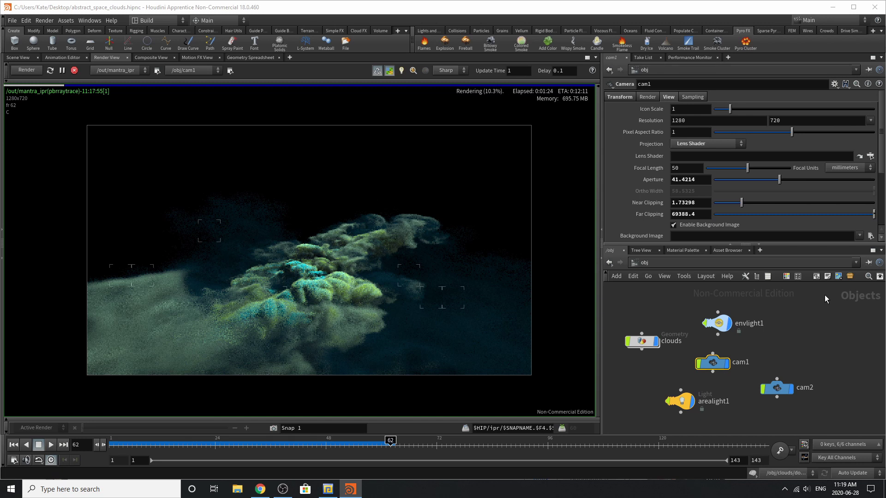
click(729, 146)
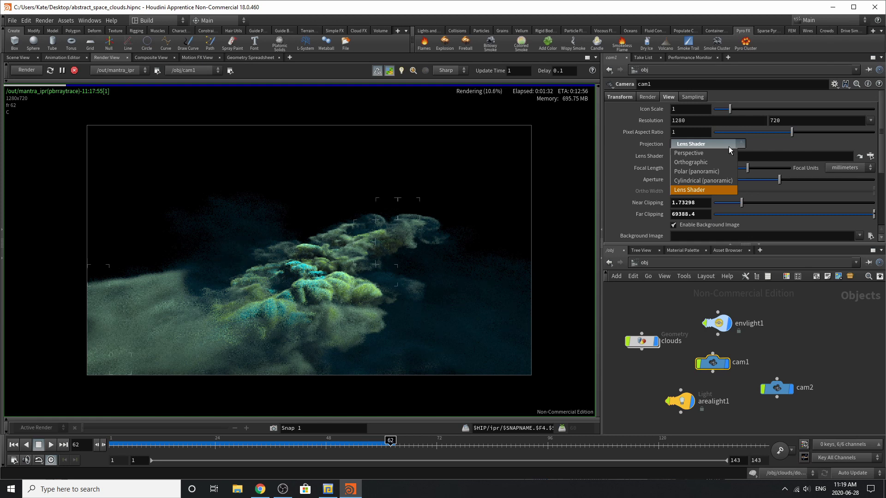
click(788, 305)
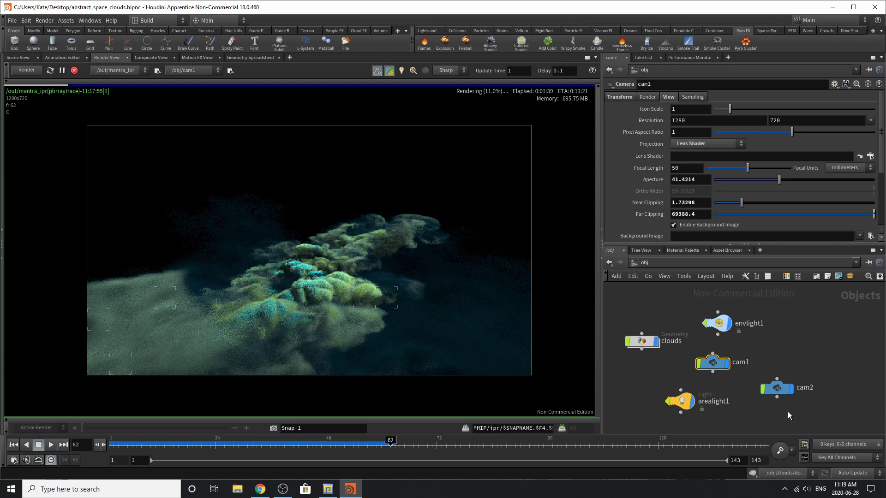
click(74, 70)
click(175, 71)
Re-render the clouds through /obj/cam2, select the cam2 node, and show the Material Palette
click(184, 104)
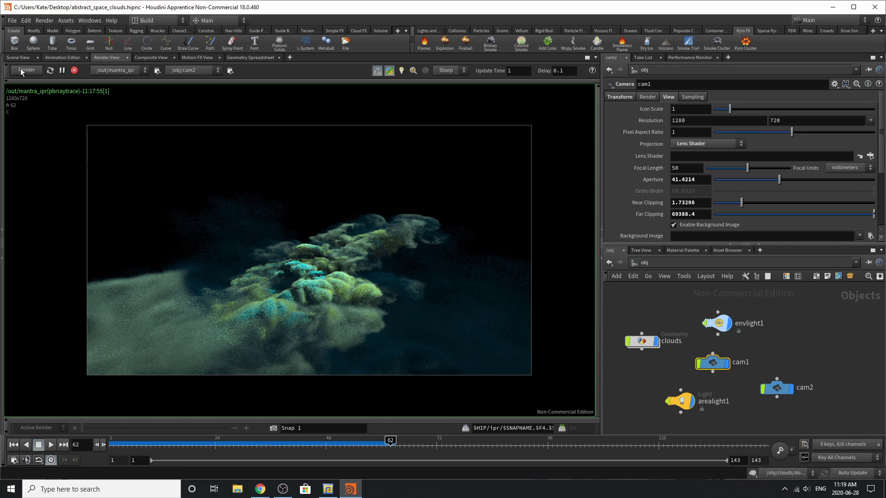
click(21, 68)
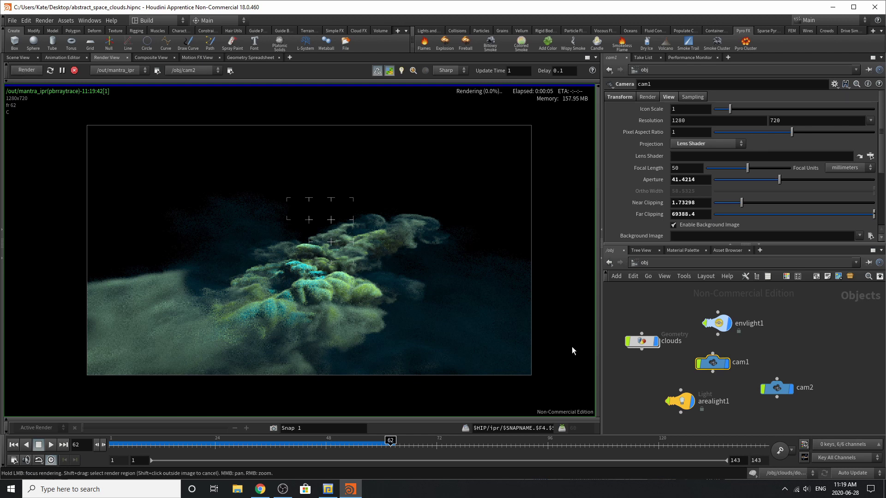
click(804, 389)
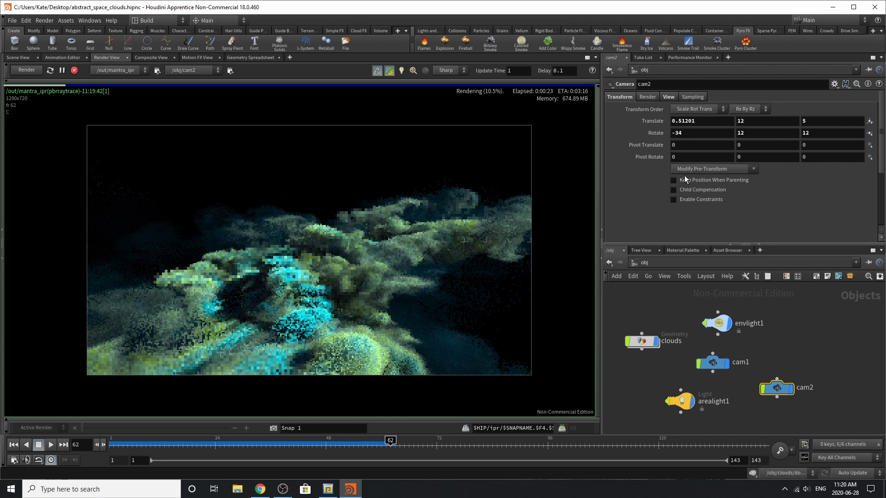
click(713, 248)
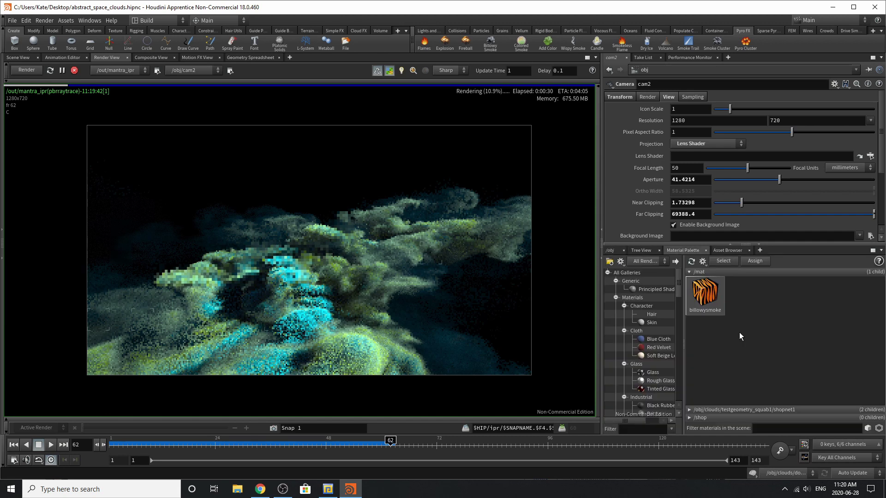
Inspect billowysmoke's density ramp keys: dark, green, yellow-green, through to cyan
click(704, 295)
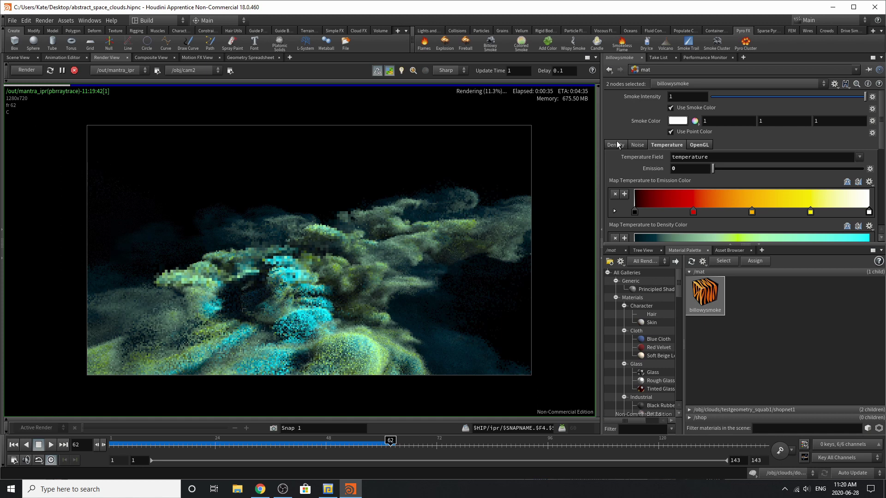
scroll(759, 156, down, 3)
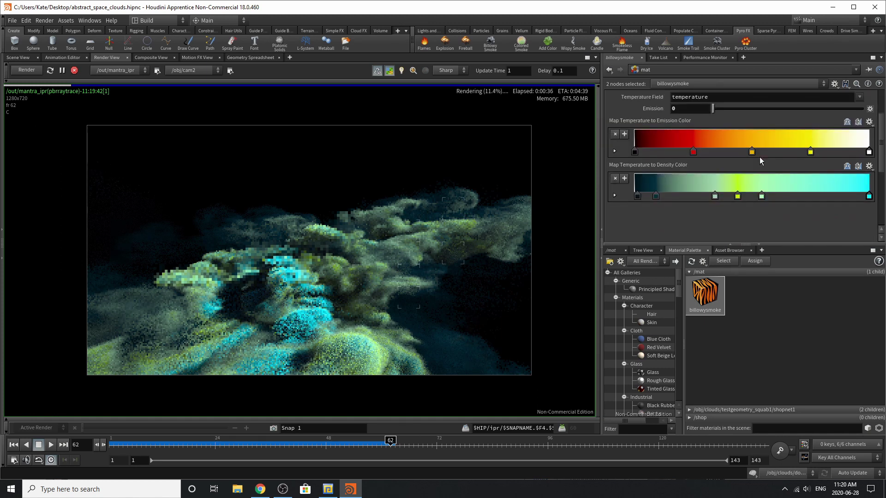
double_click(637, 195)
drag(664, 103, 489, 166)
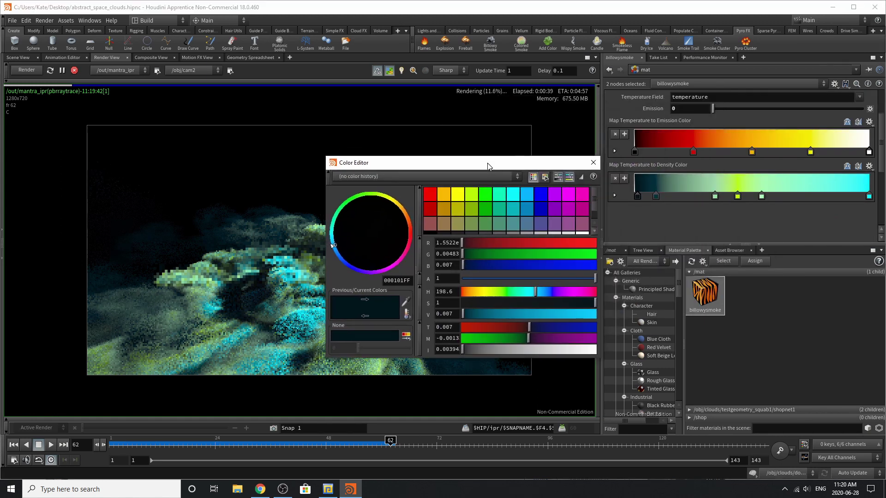
click(715, 196)
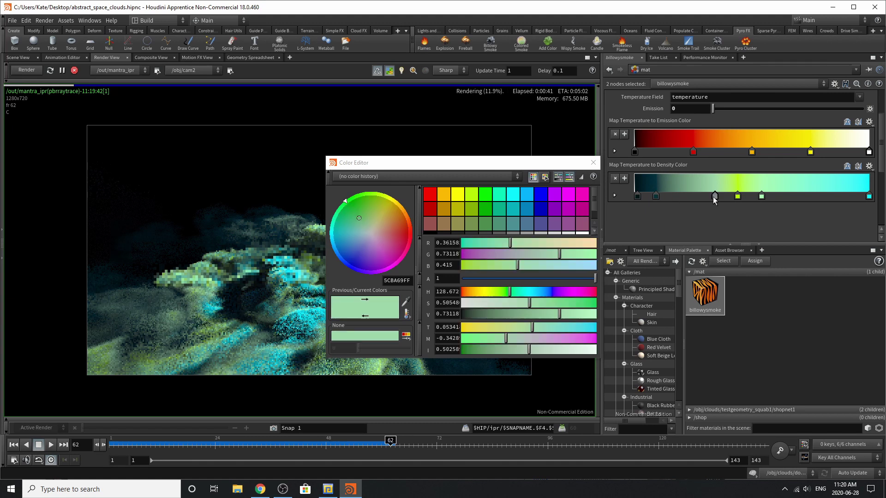
click(737, 197)
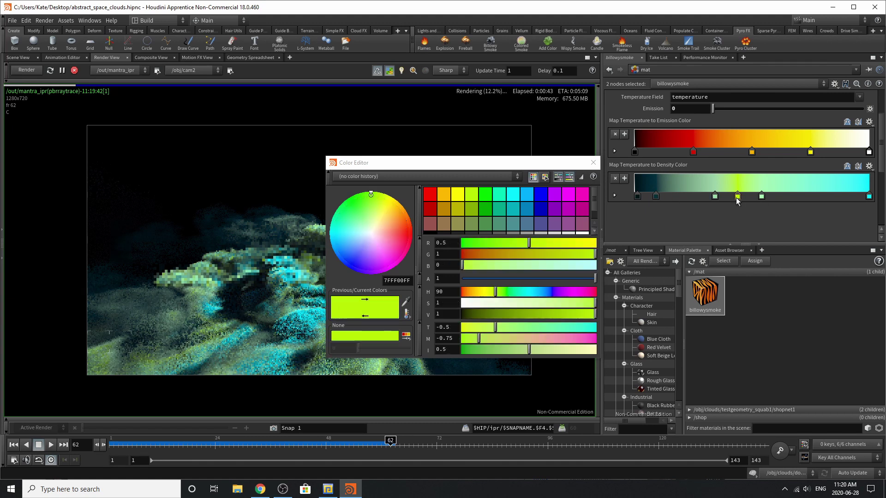
click(763, 197)
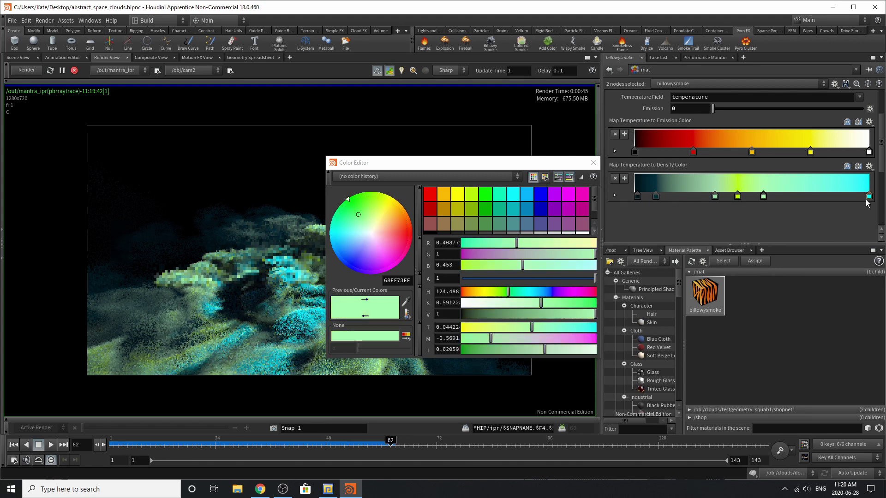
click(868, 196)
click(593, 163)
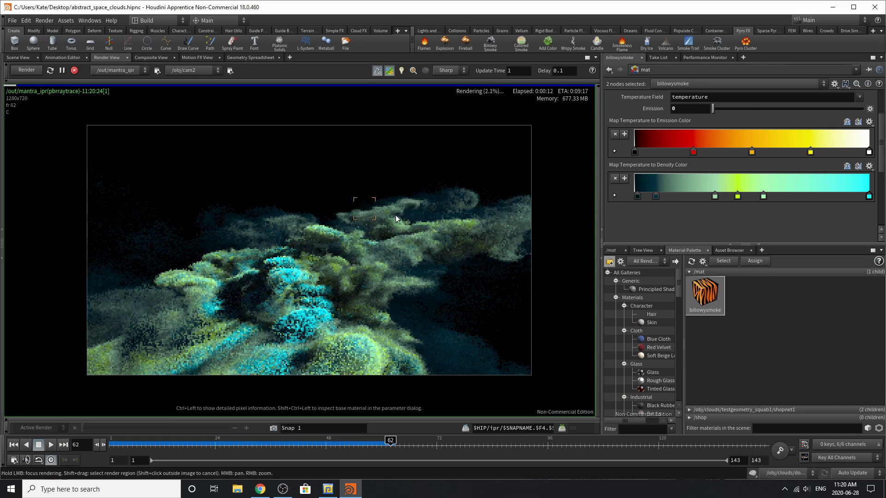
Return from /mat to /obj and select the clouds object's sampling settings
click(611, 250)
click(685, 276)
click(697, 321)
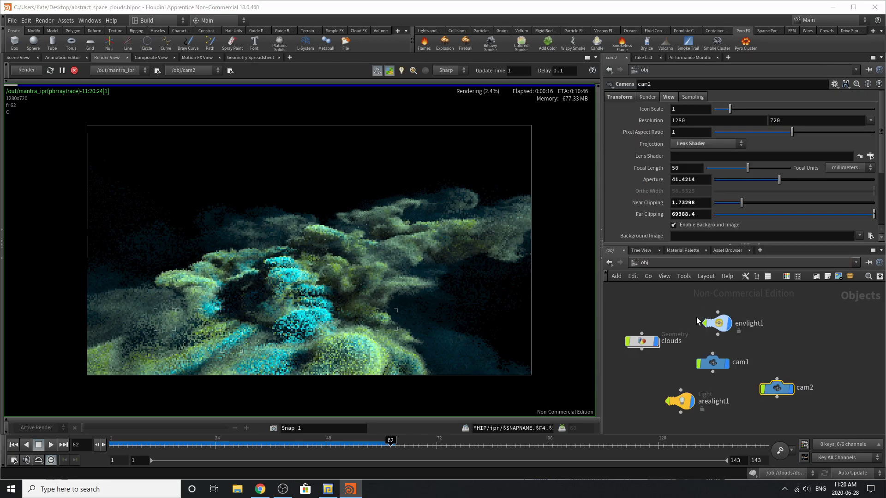
click(647, 344)
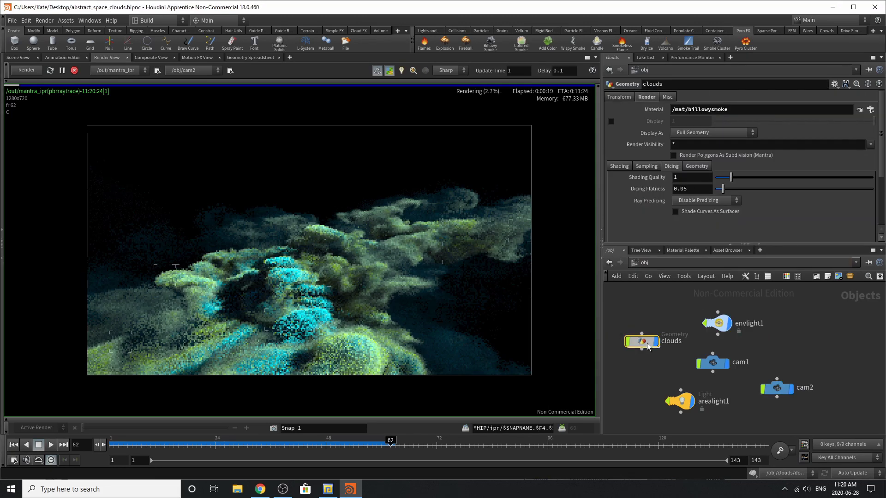
click(646, 166)
Jump to the /out network to view mantra_ipr's ray-sample settings
click(684, 276)
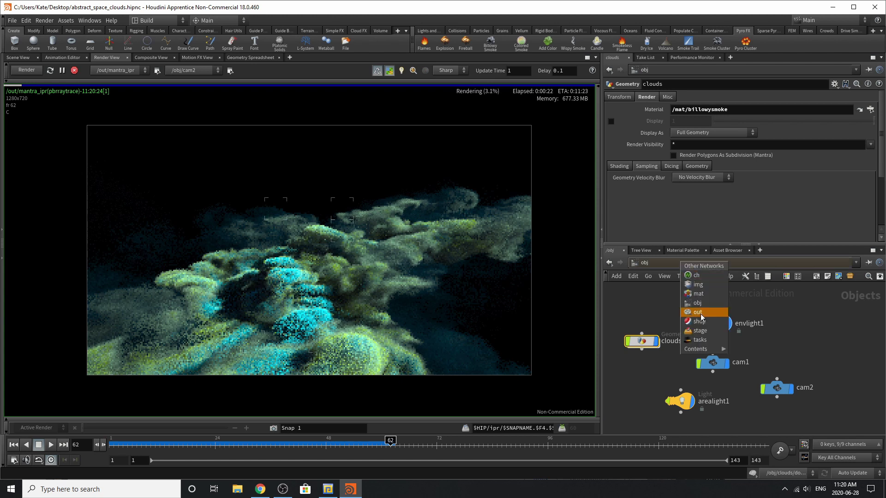
click(697, 312)
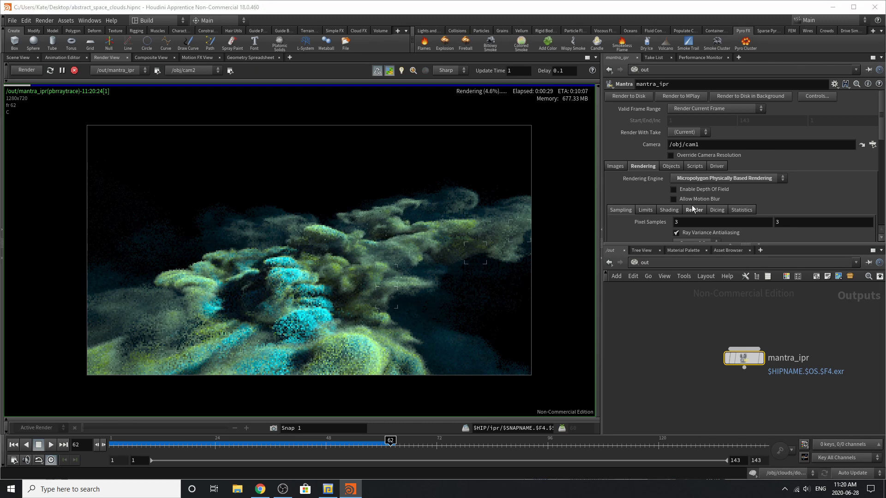
scroll(733, 219, down, 2)
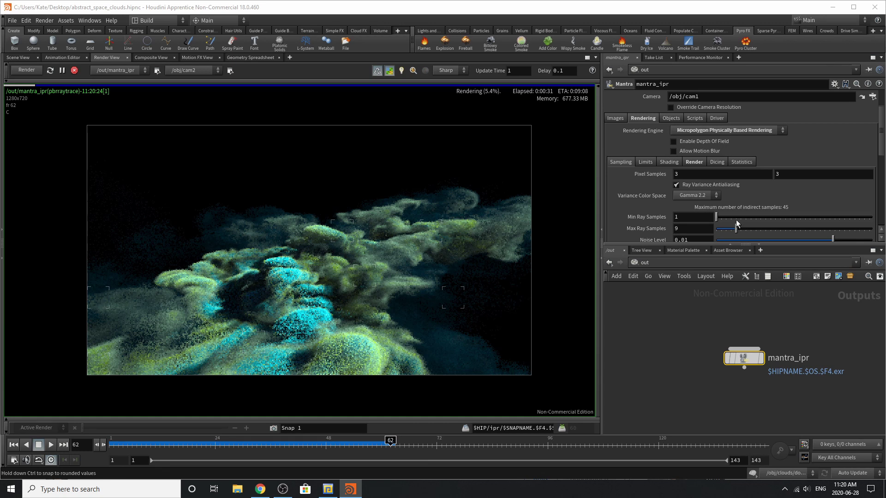